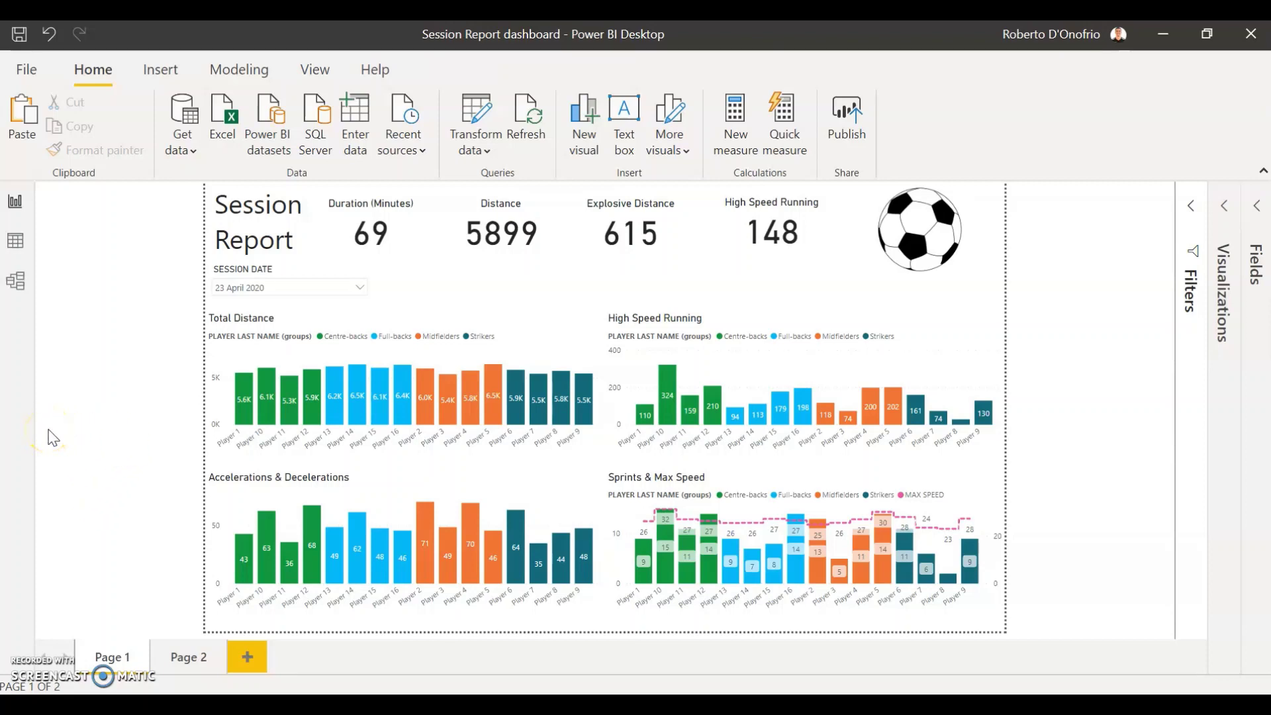
Step: On the Total Distance chart, cross-highlight Centre-backs, then Full-backs, clearing each highlight afterwards
click(384, 323)
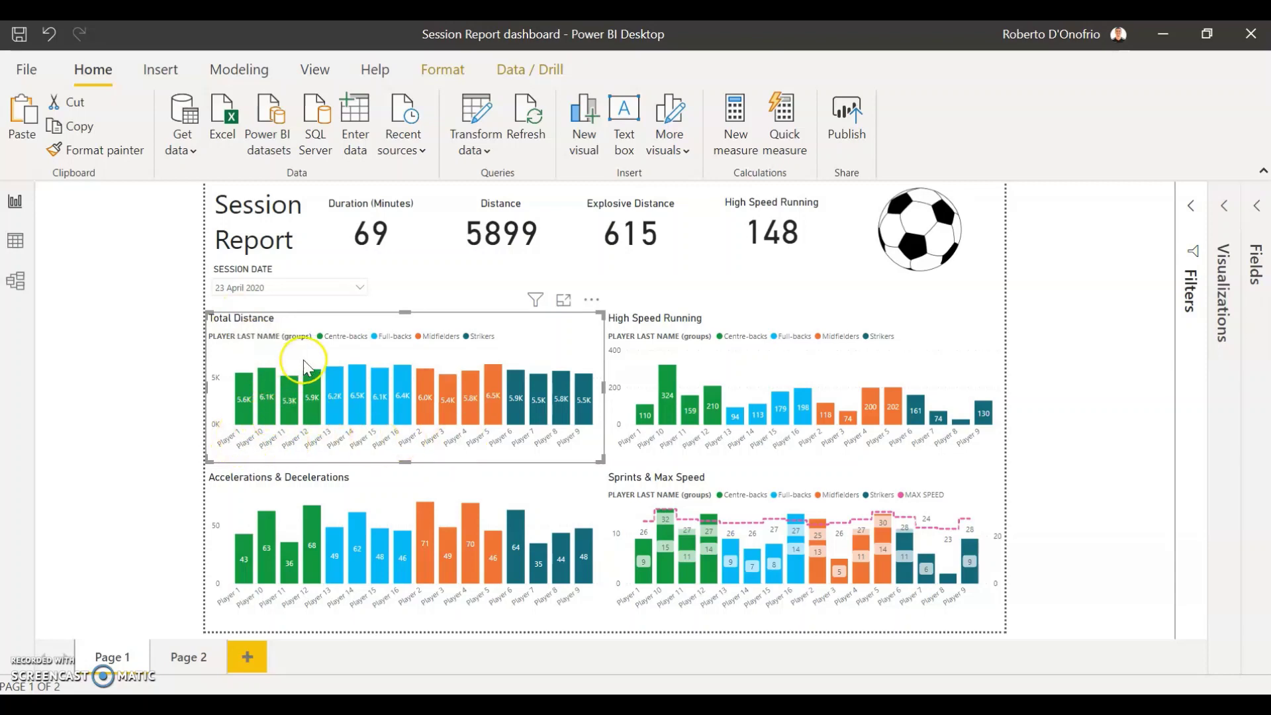
click(345, 336)
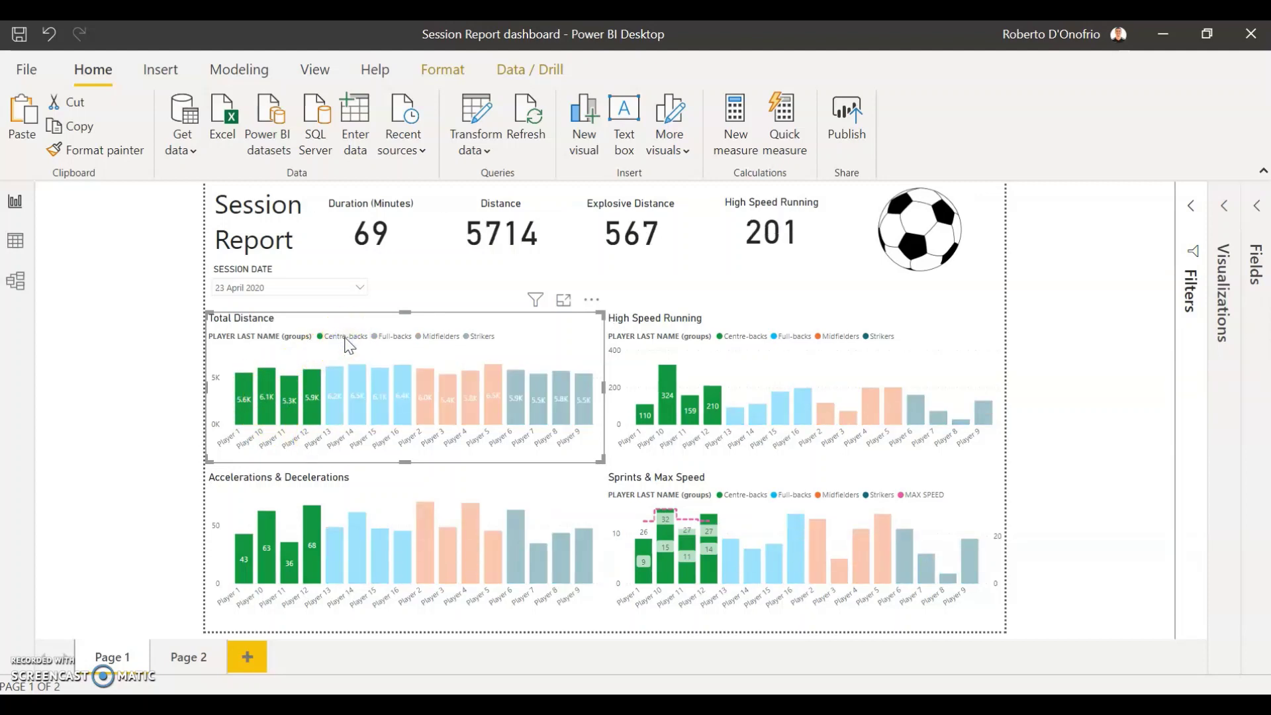
click(345, 336)
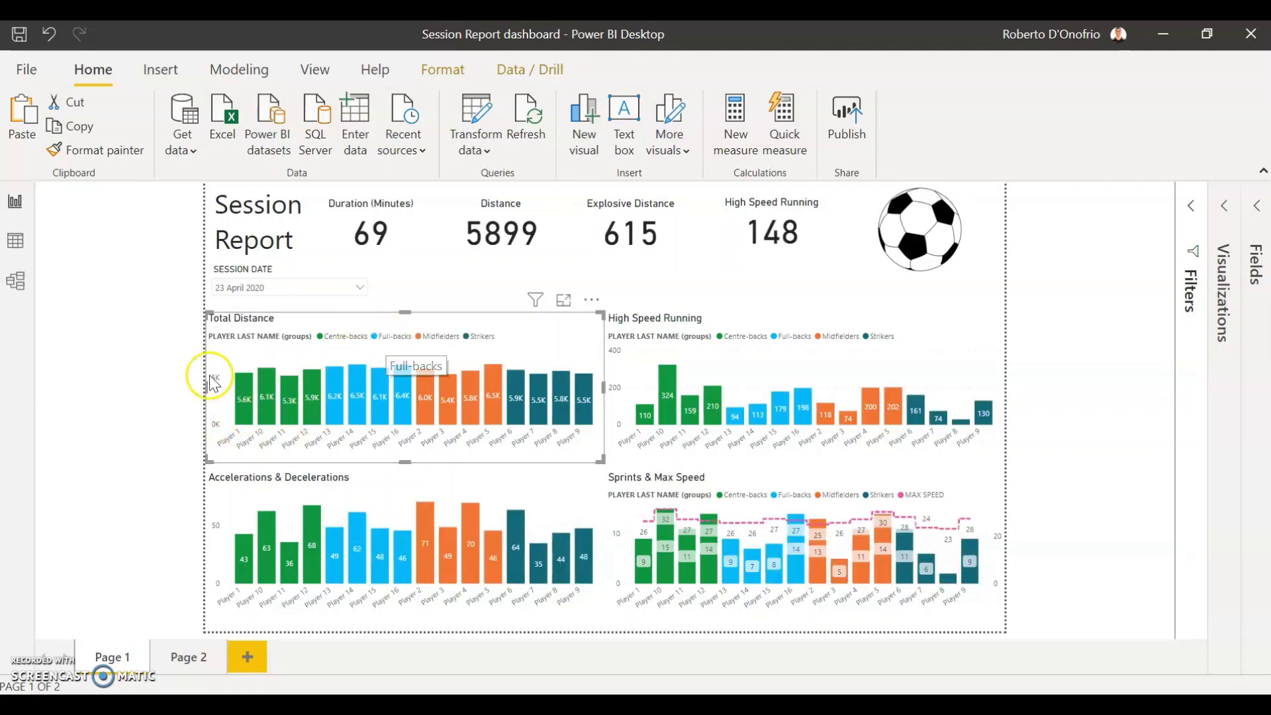
click(392, 339)
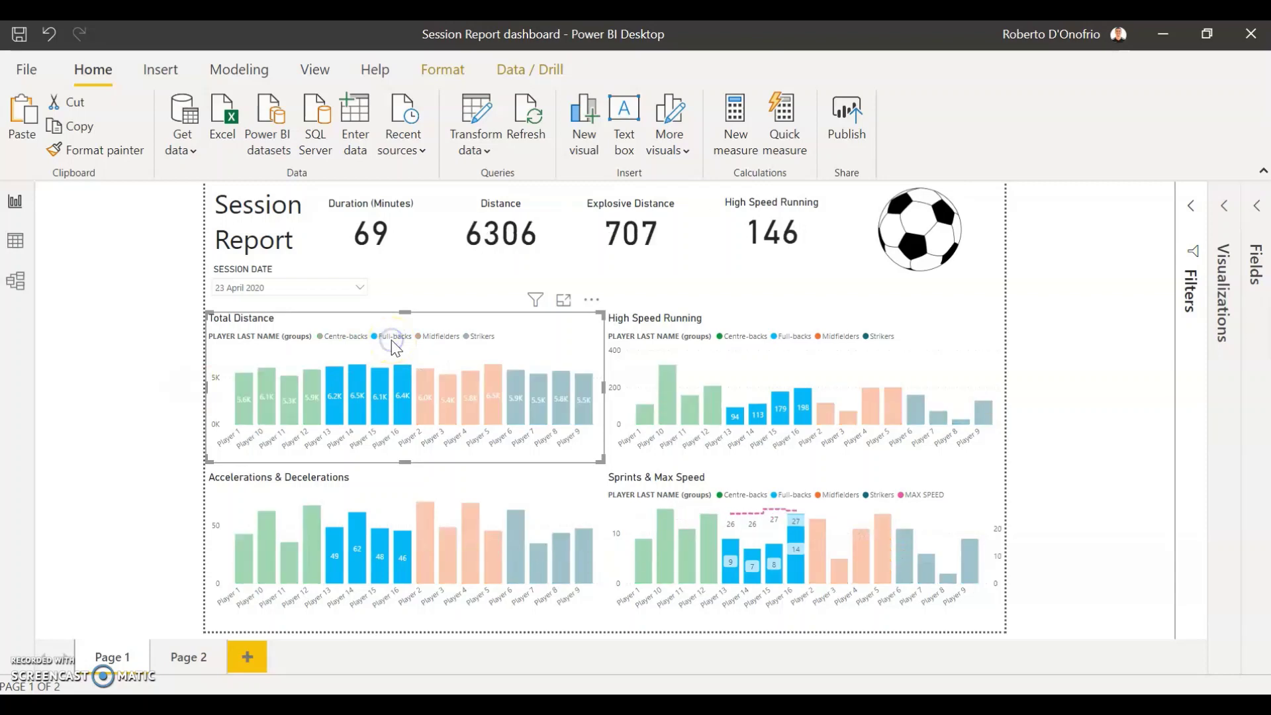
click(393, 338)
click(27, 429)
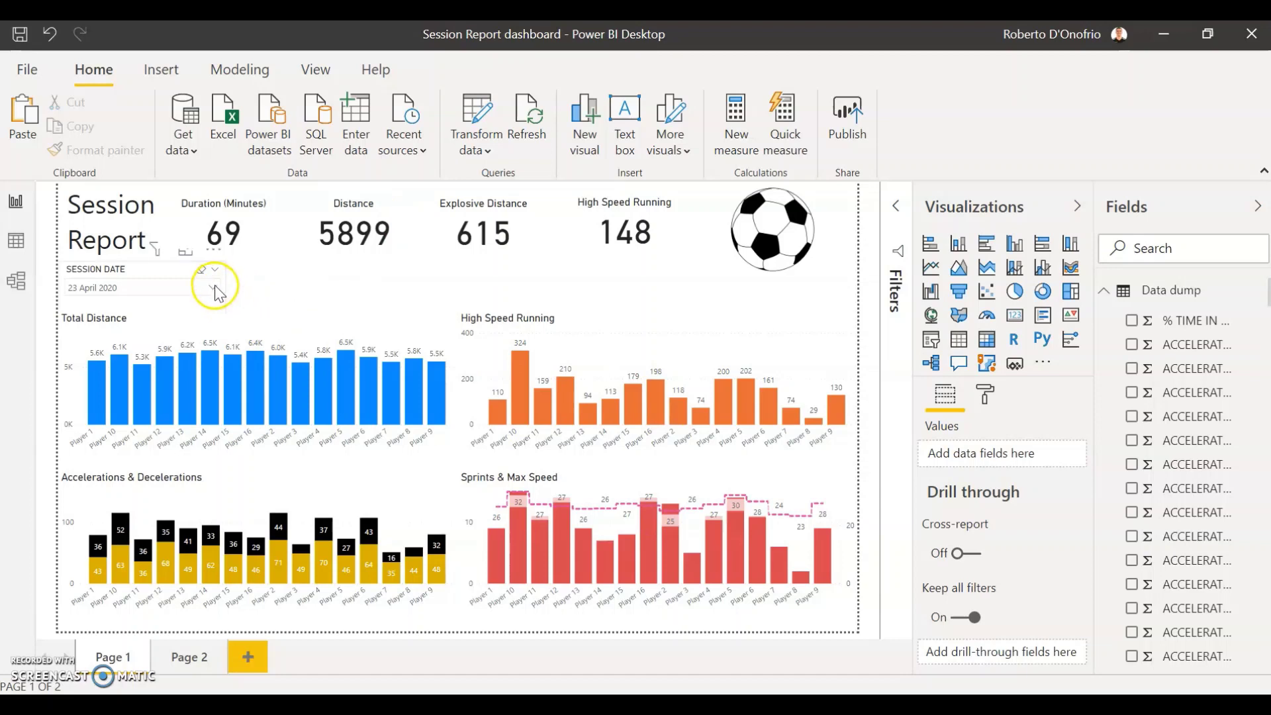
click(211, 291)
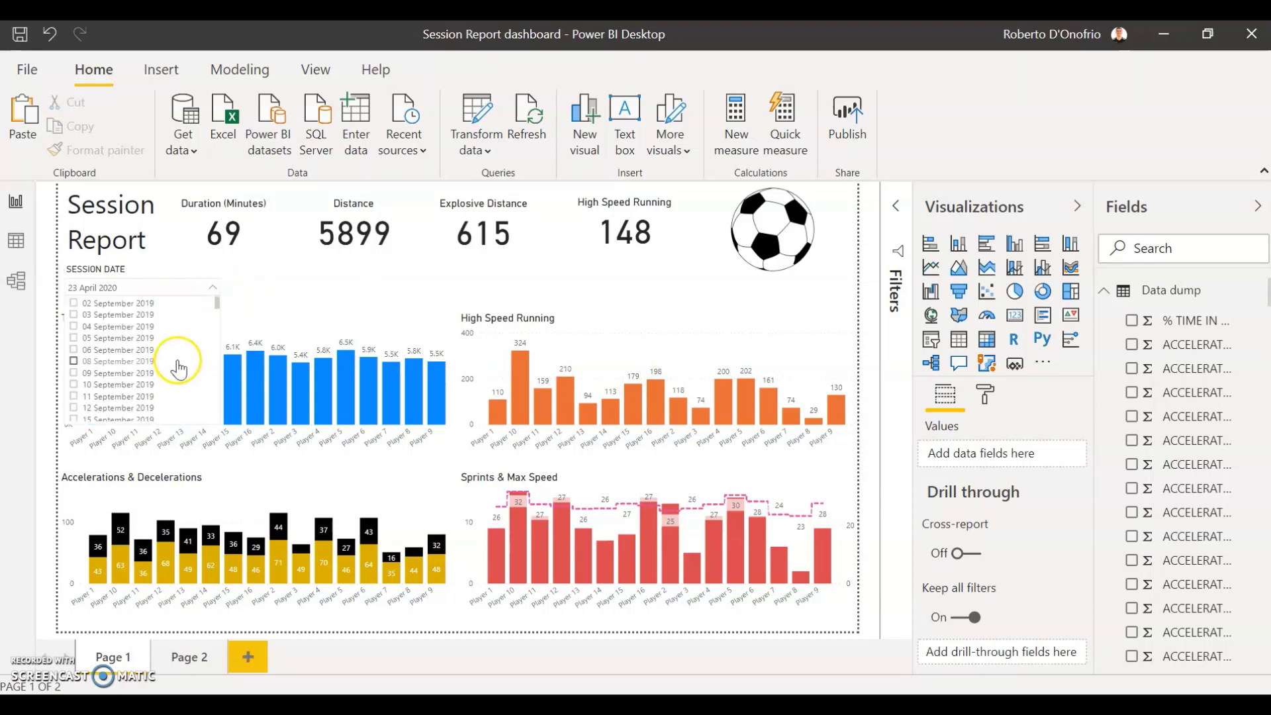
drag(219, 311, 217, 437)
scroll(178, 397, down, 10)
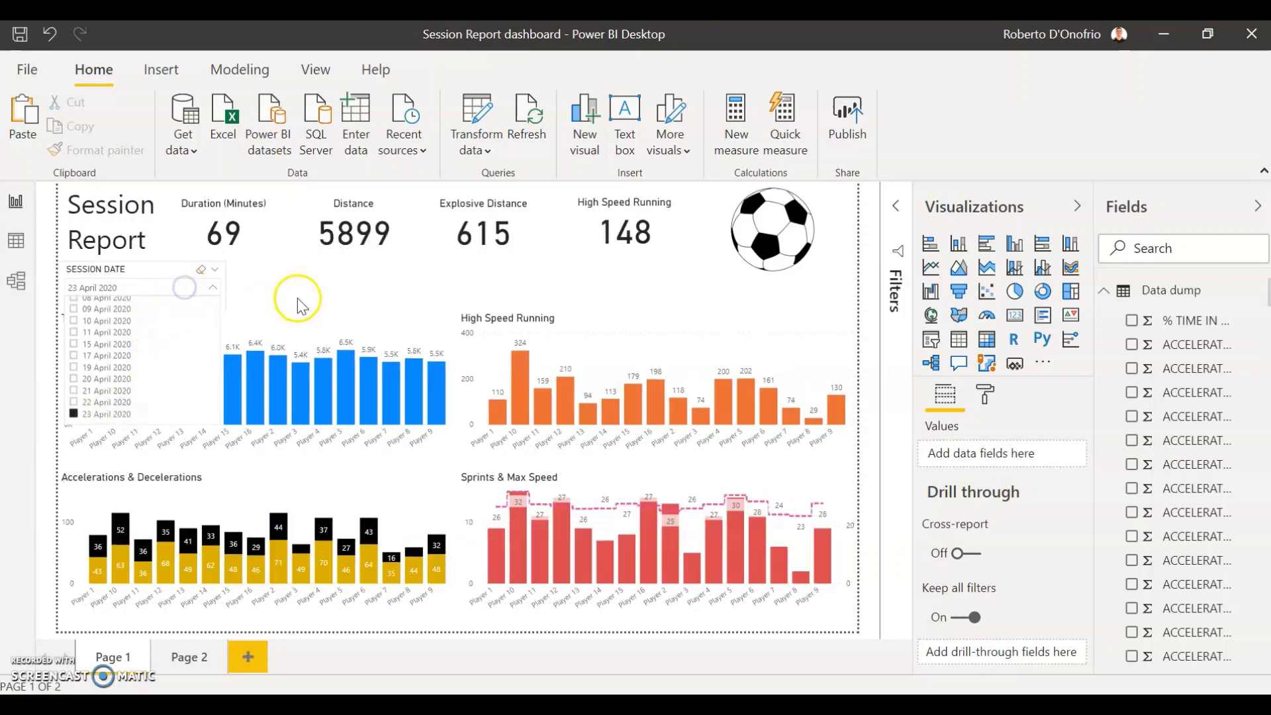
click(354, 316)
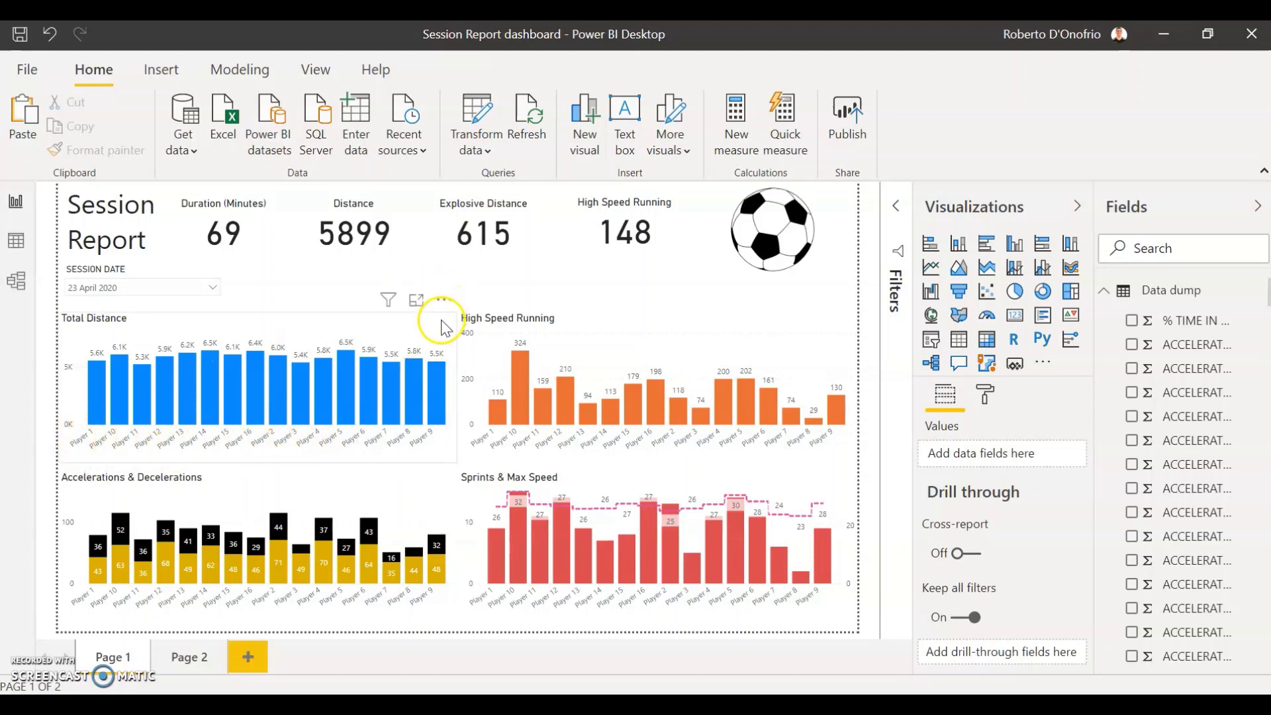
click(444, 300)
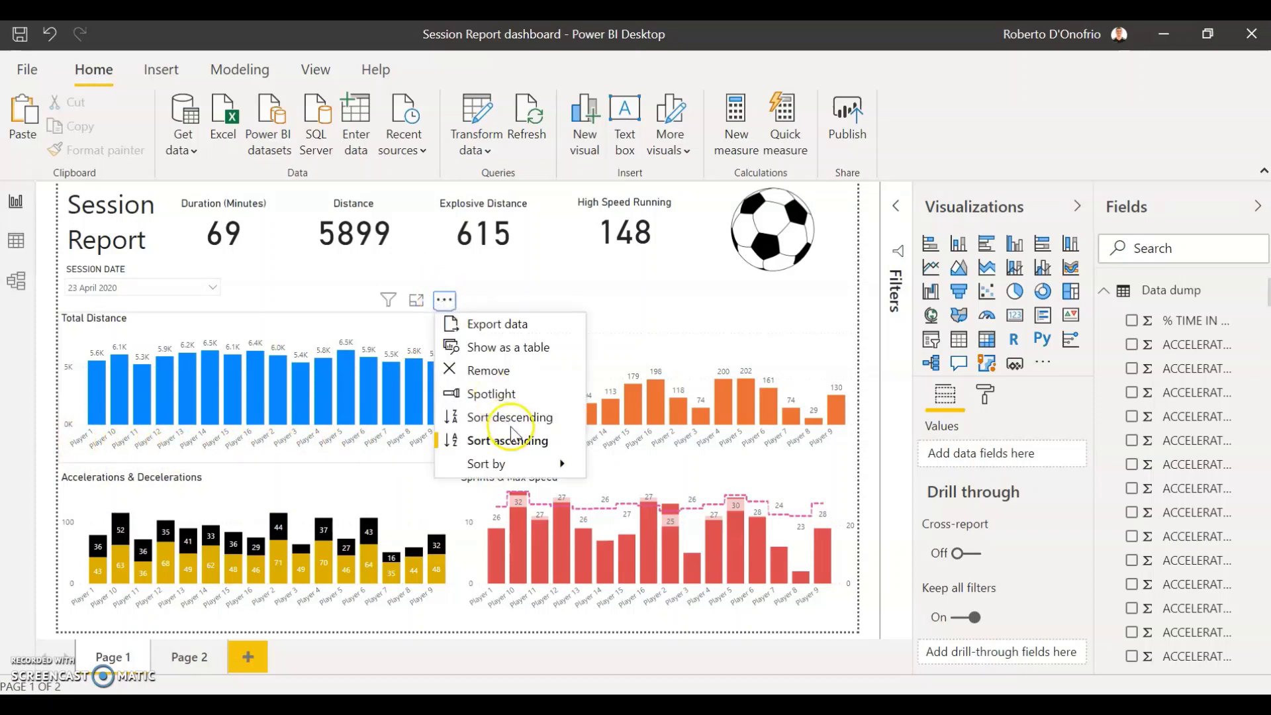
click(513, 466)
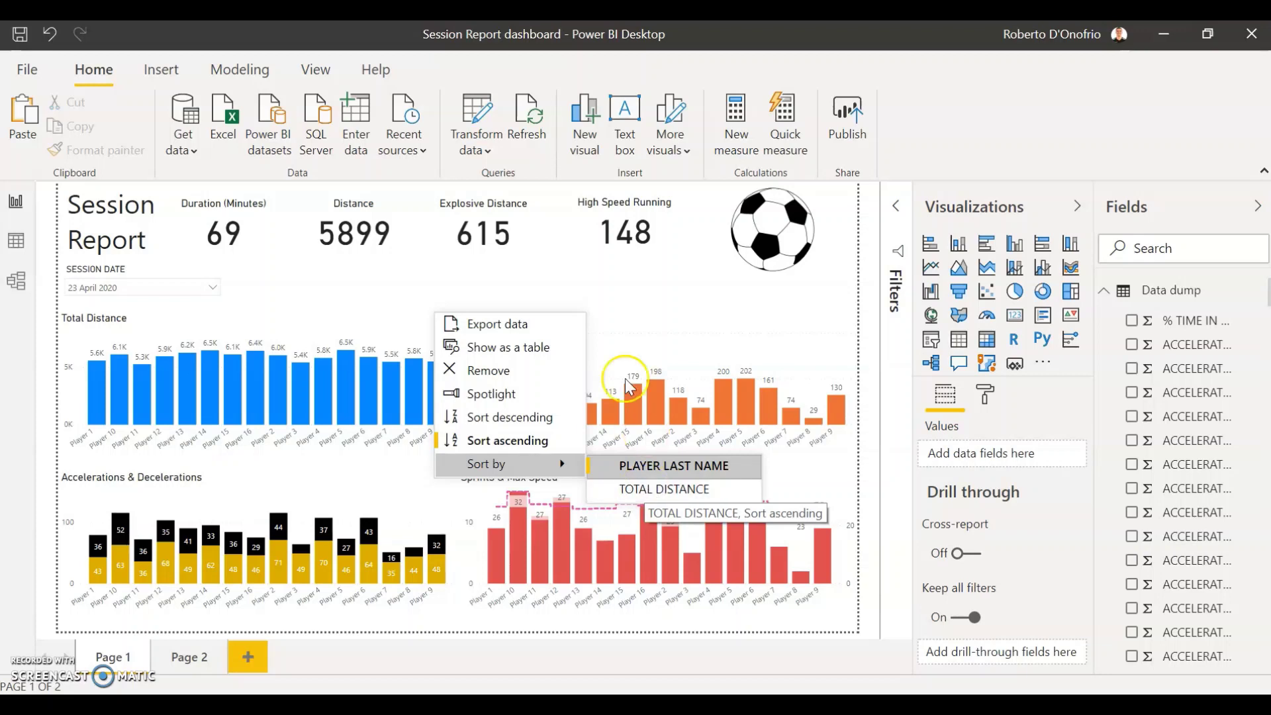
click(501, 275)
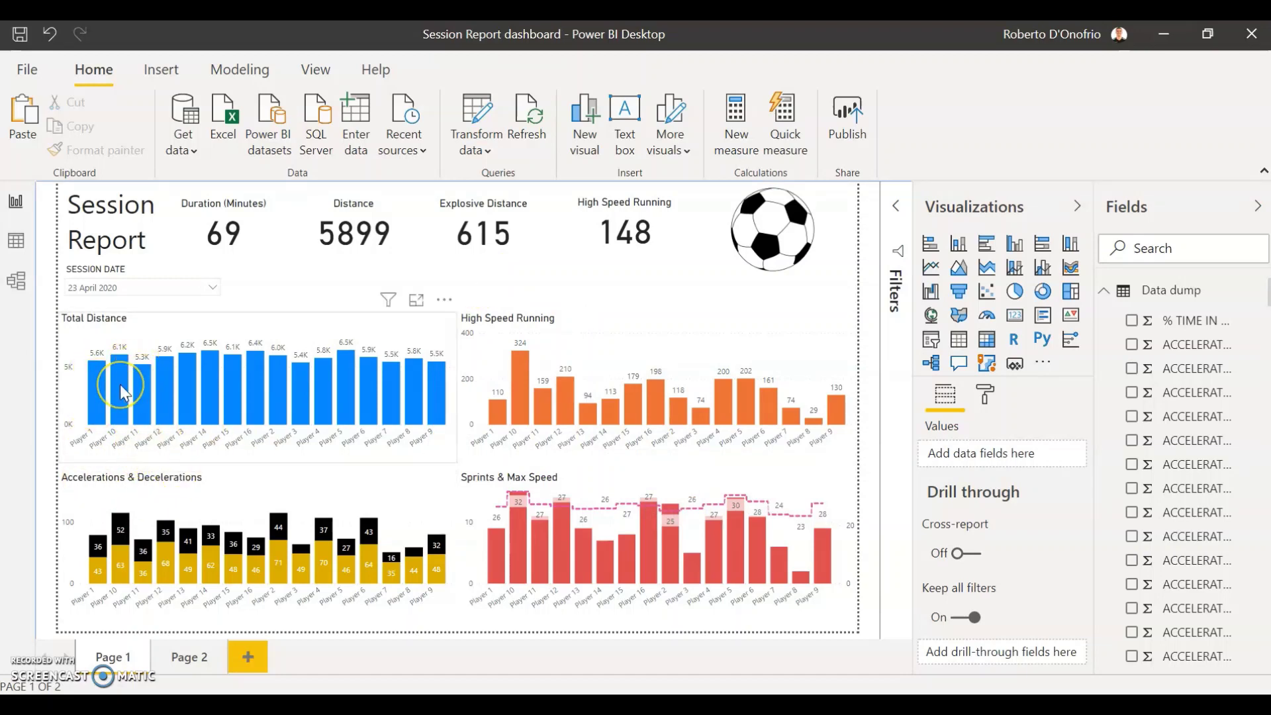
Step: With Total Distance selected, search Fields for 'player last' and bring up PLAYER LAST NAME's options
mouse_move(124, 393)
click(246, 324)
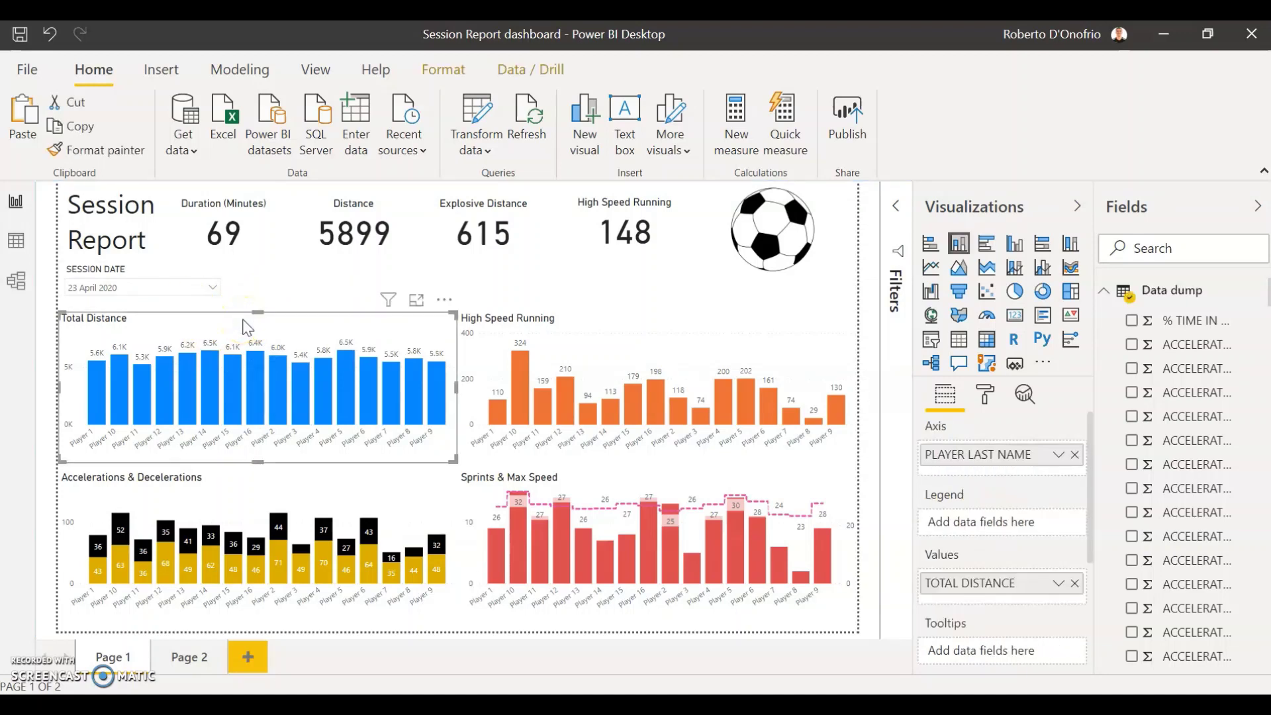
click(986, 467)
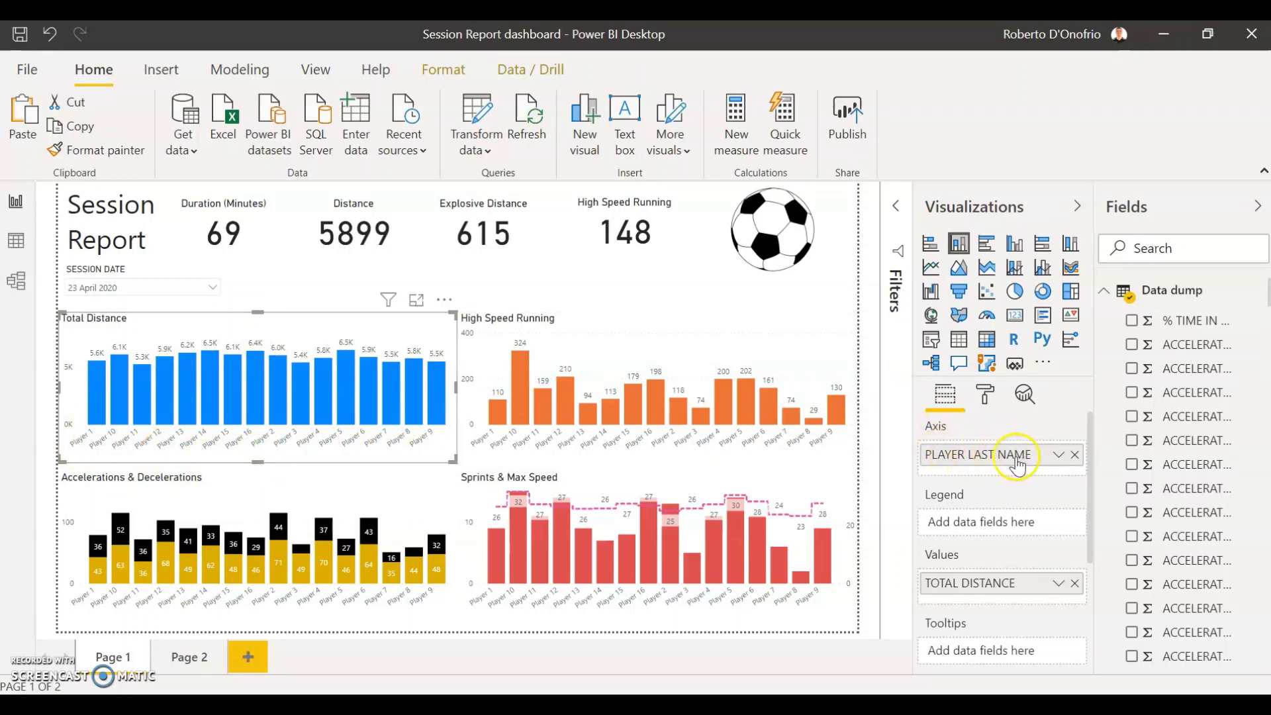
click(1183, 250)
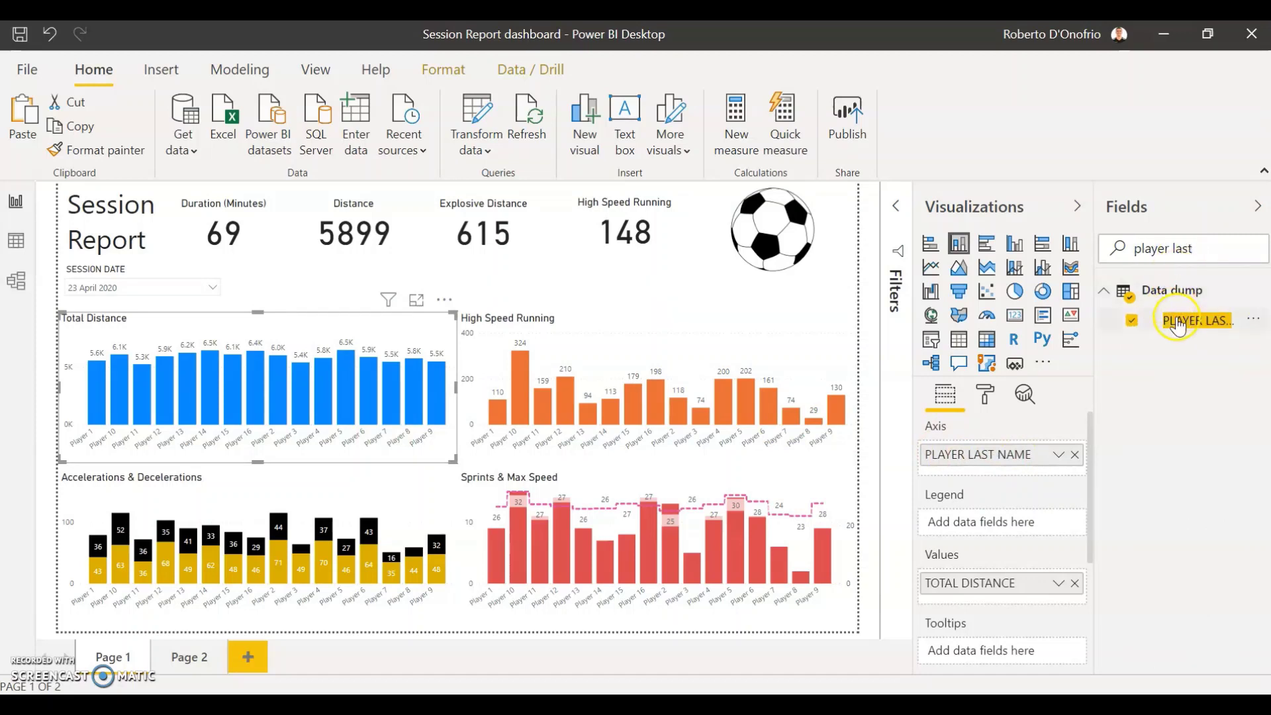
click(1179, 329)
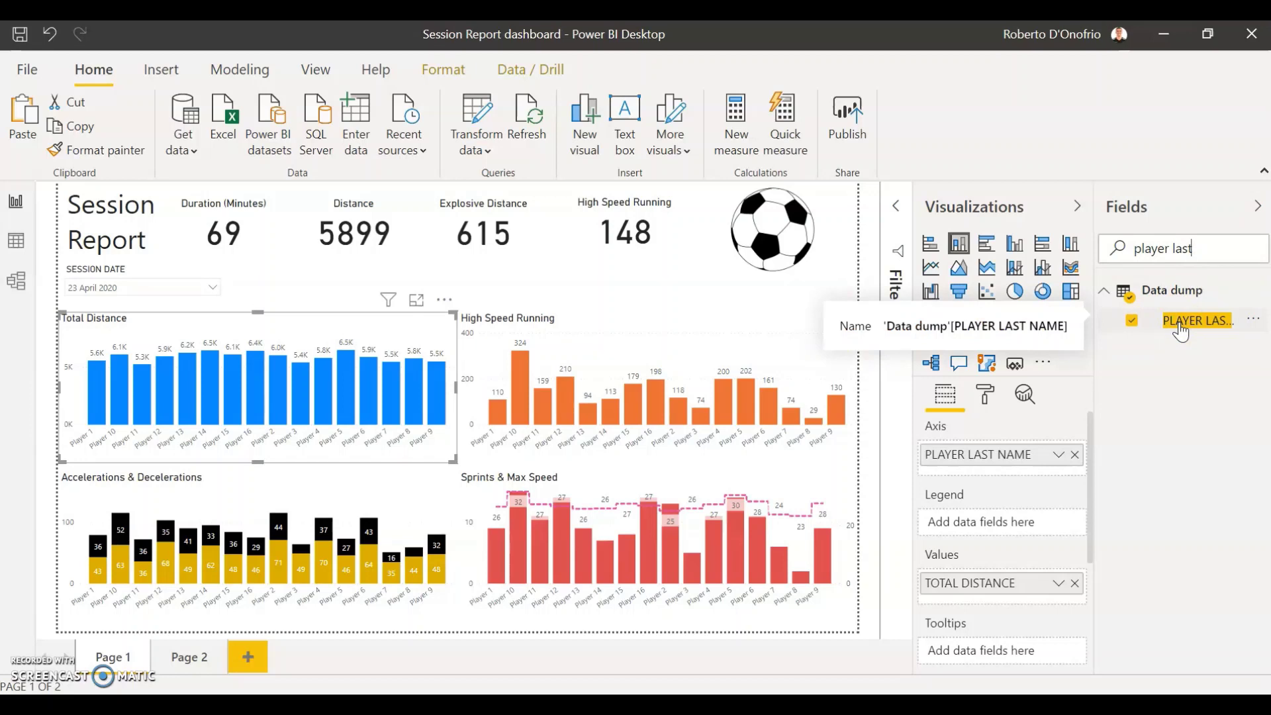
right_click(1172, 323)
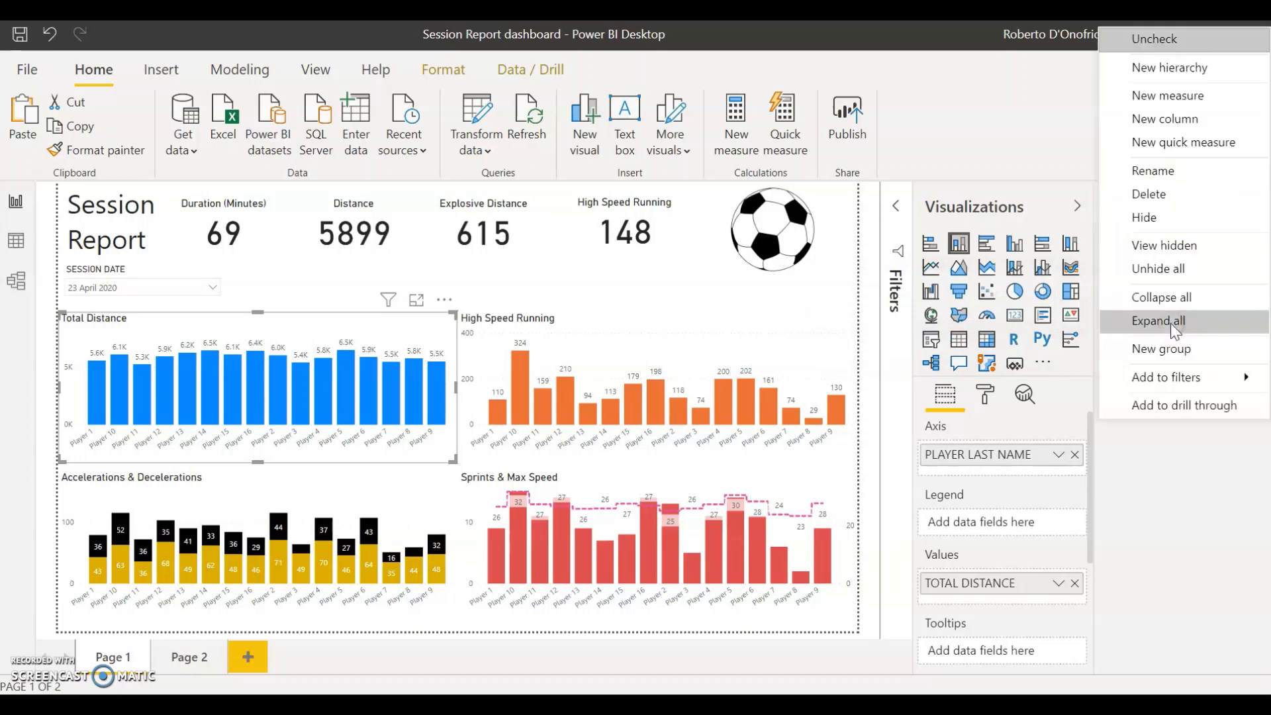
Step: Start a new group and make Players 1, 10, 11 and 12 the Centre-backs group
click(1197, 350)
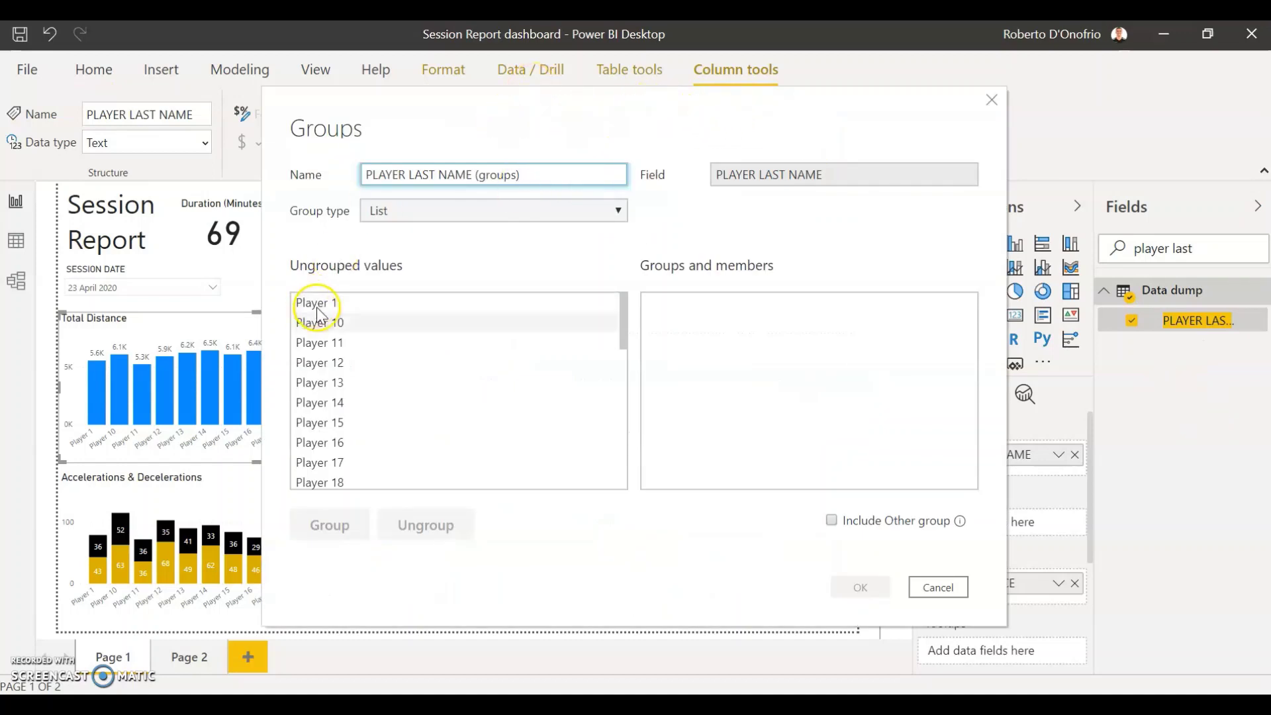
scroll(434, 406, down, 8)
scroll(433, 404, up, 8)
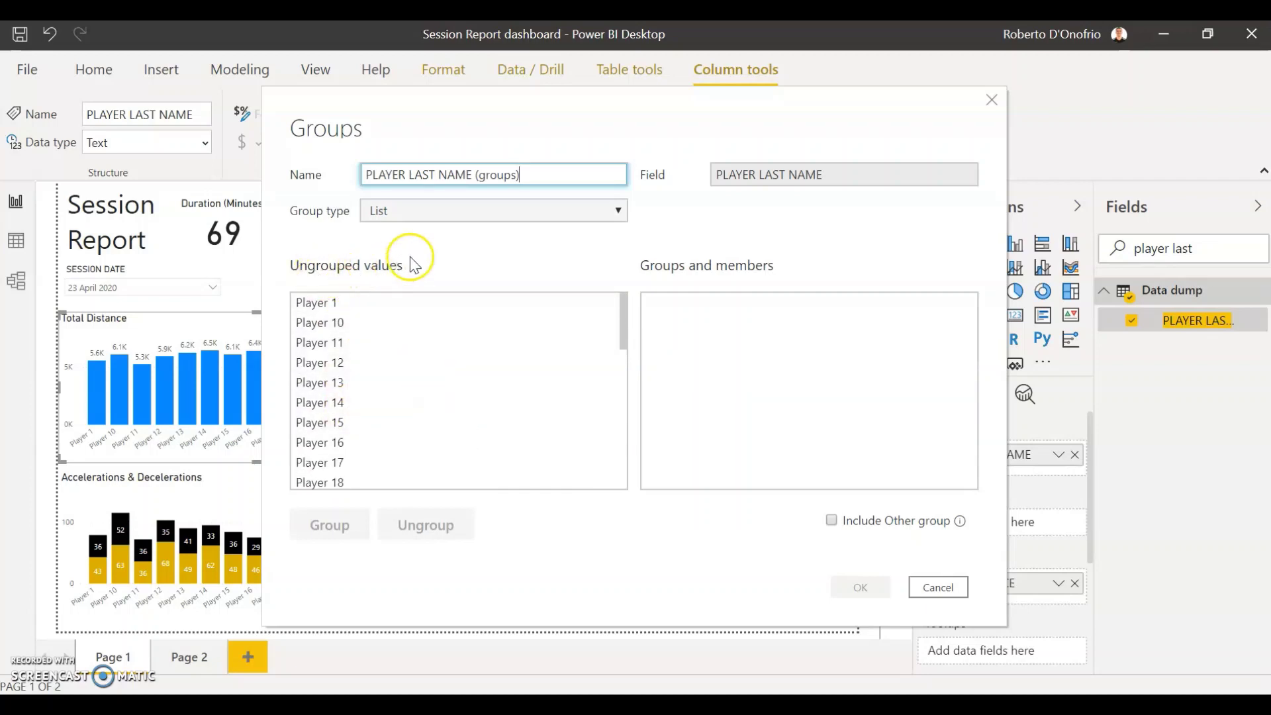
click(377, 304)
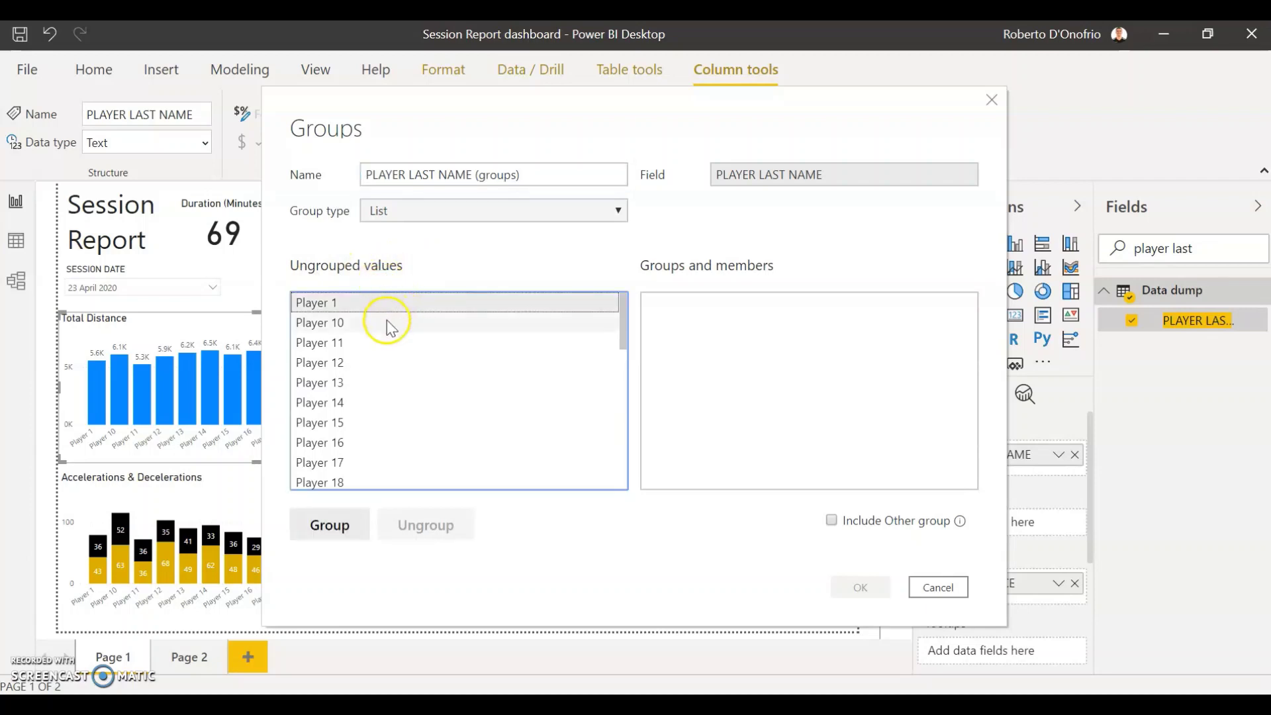
ctrl+click(387, 325)
ctrl+click(378, 344)
ctrl+click(377, 364)
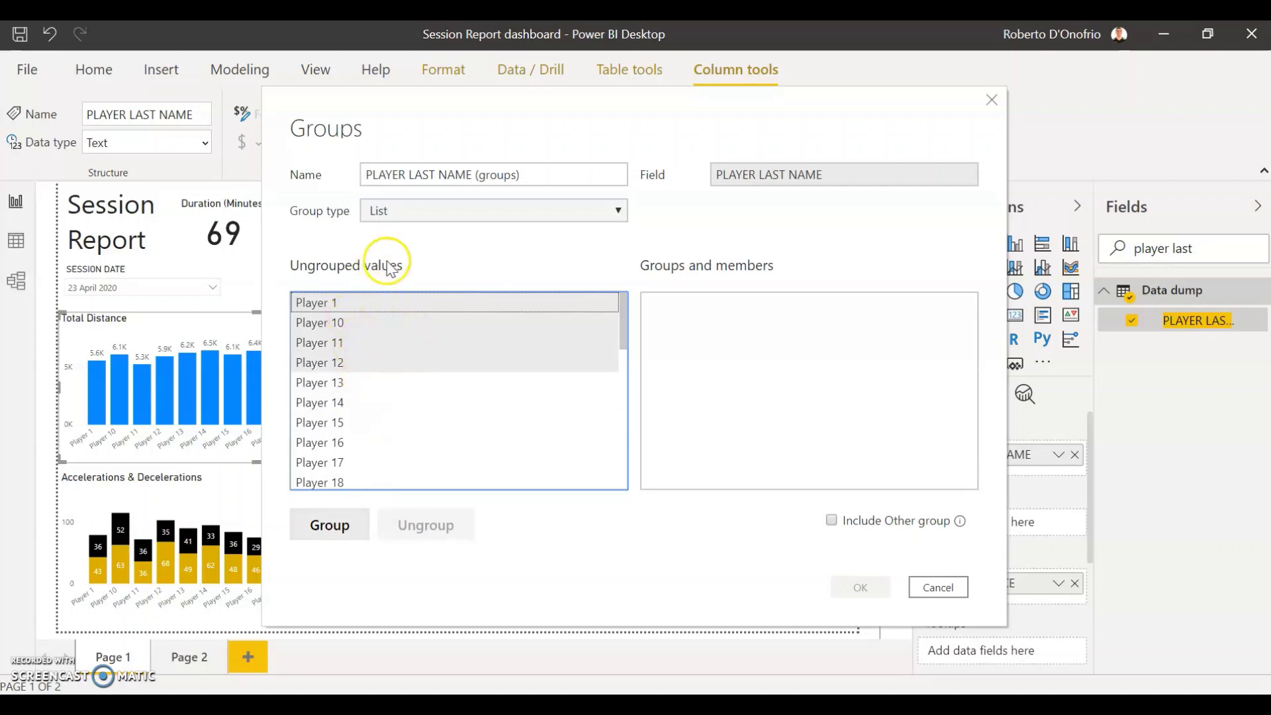
click(333, 530)
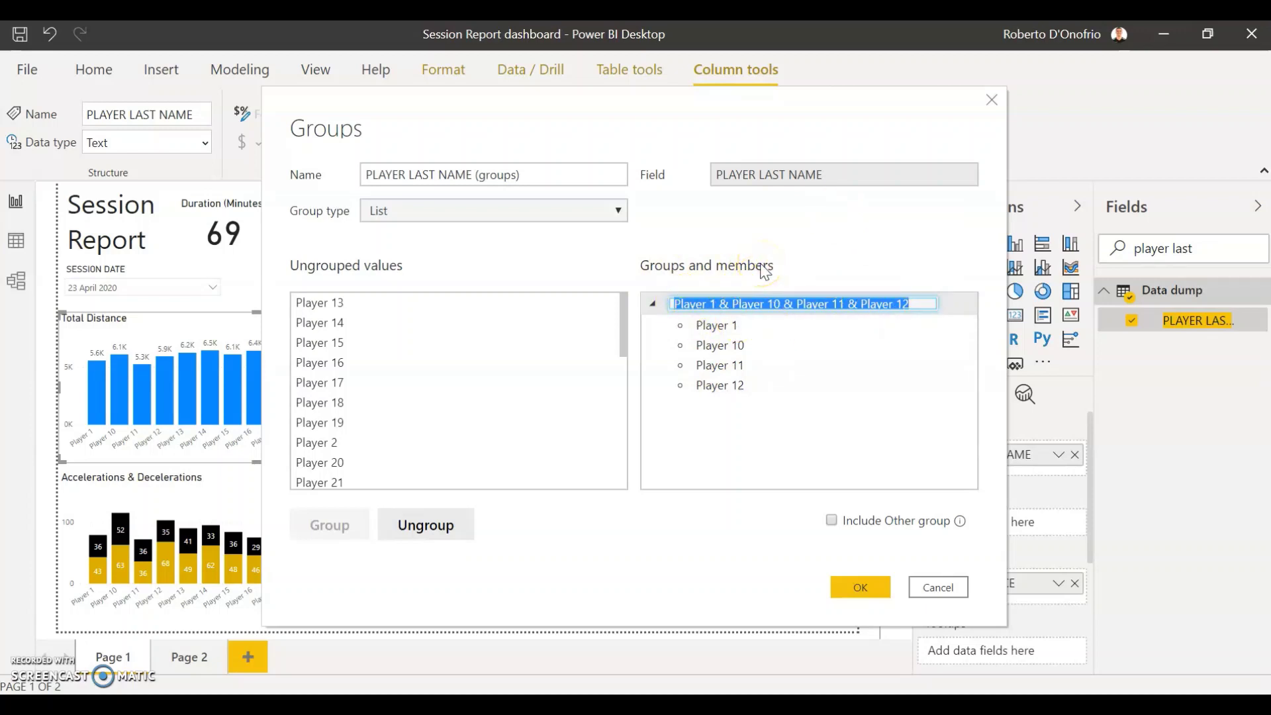
text(Centre-backs)
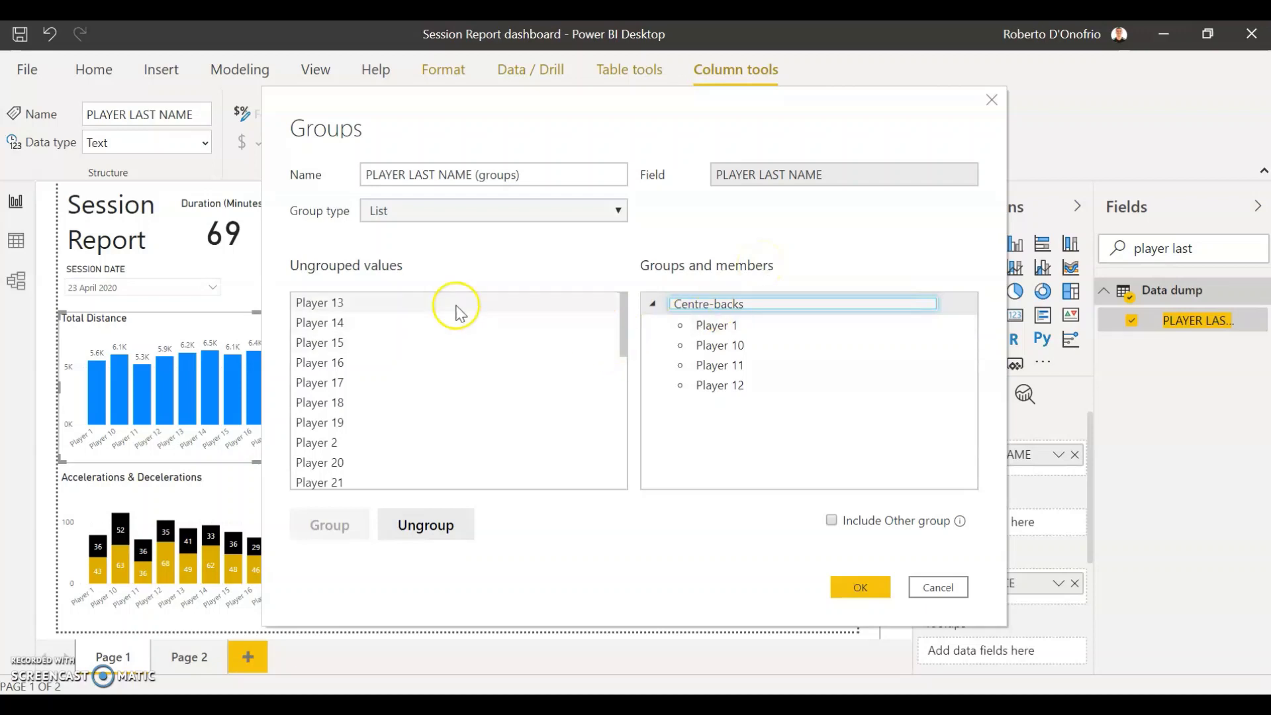
Step: Group Players 13–16 and name the group Full-backs
drag(461, 311, 437, 389)
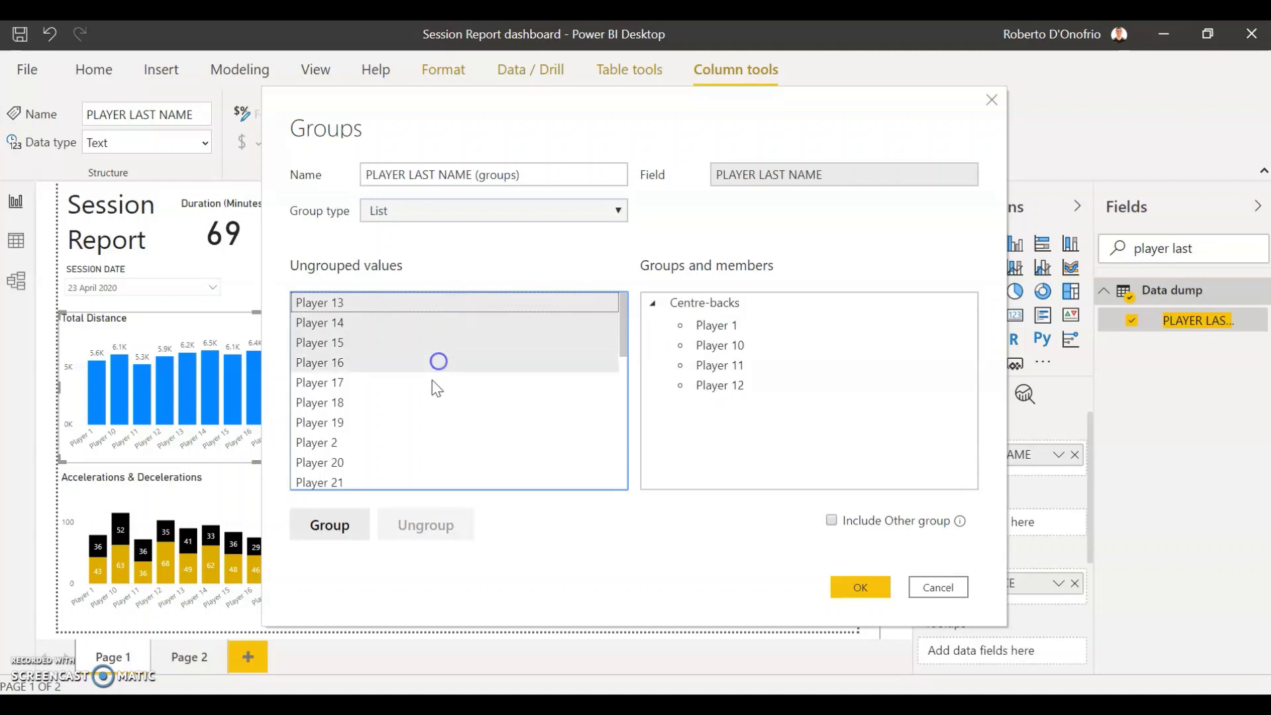
click(339, 525)
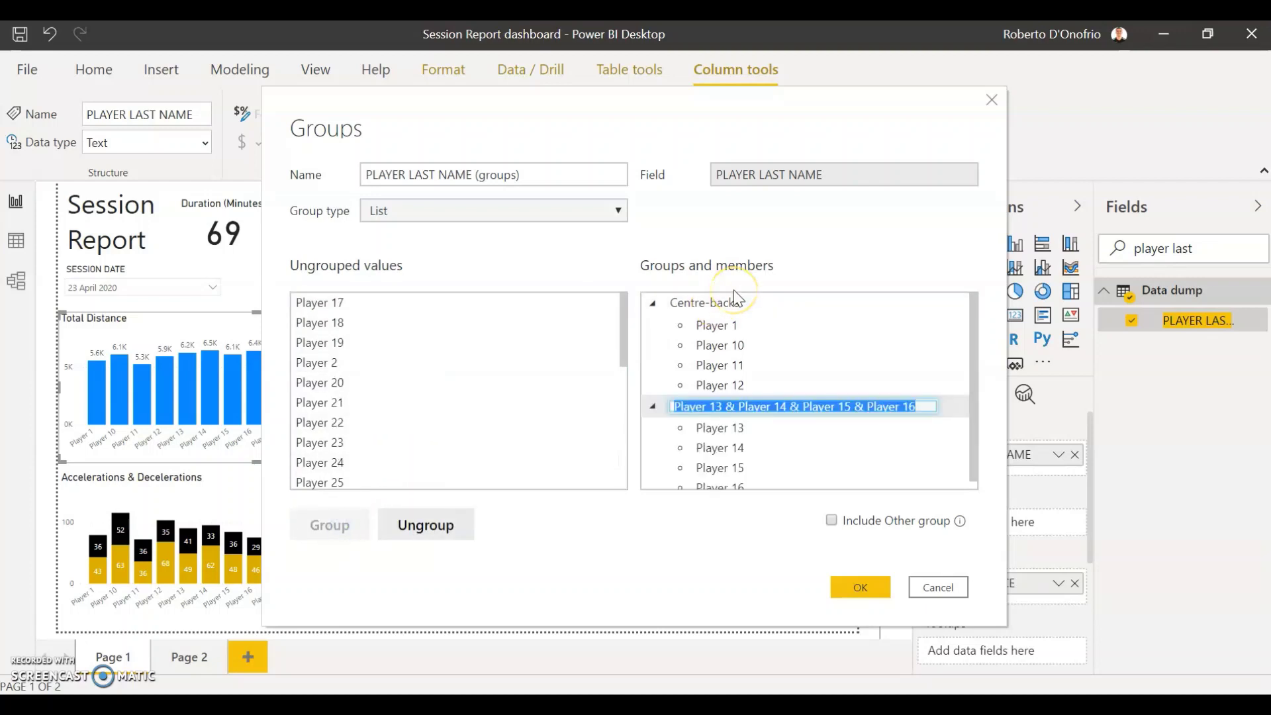
text(Full-backs)
click(635, 326)
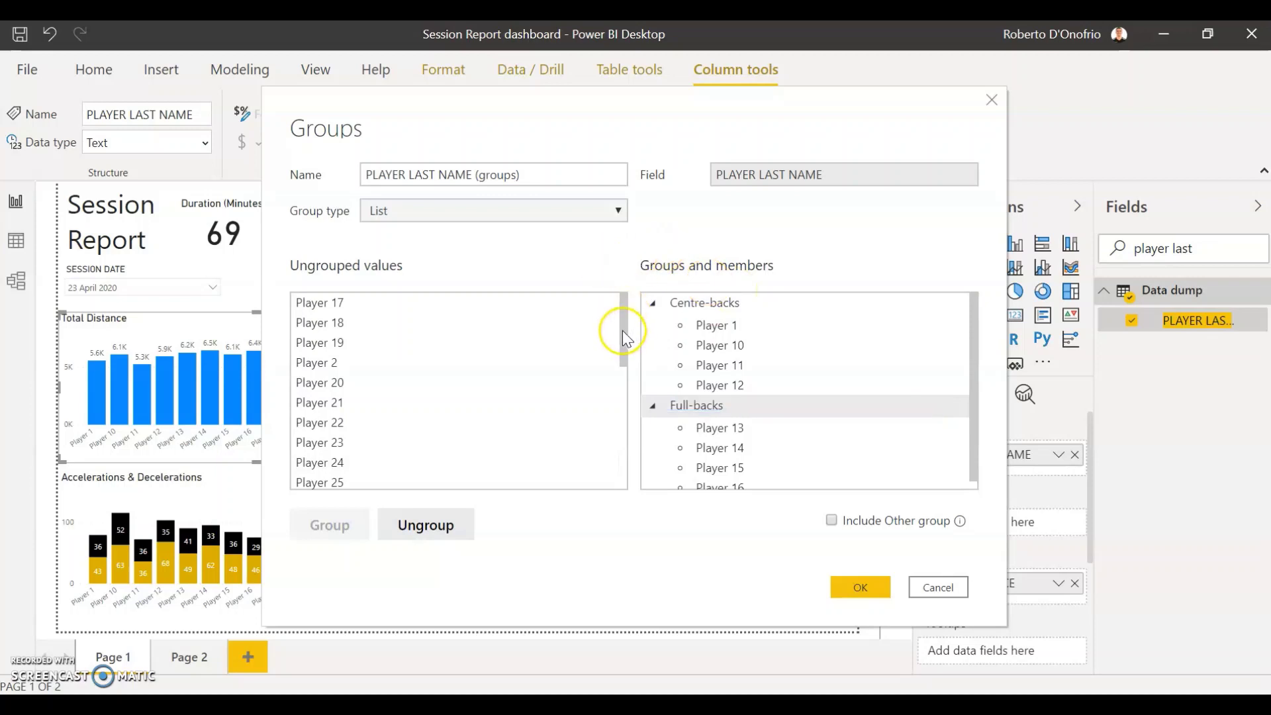
Step: Group Players 2, 3, 4 and 5 as Midfielders
scroll(622, 333, down, 1)
click(469, 353)
drag(621, 328, 602, 471)
click(523, 382)
ctrl+click(454, 378)
ctrl+click(451, 399)
click(329, 523)
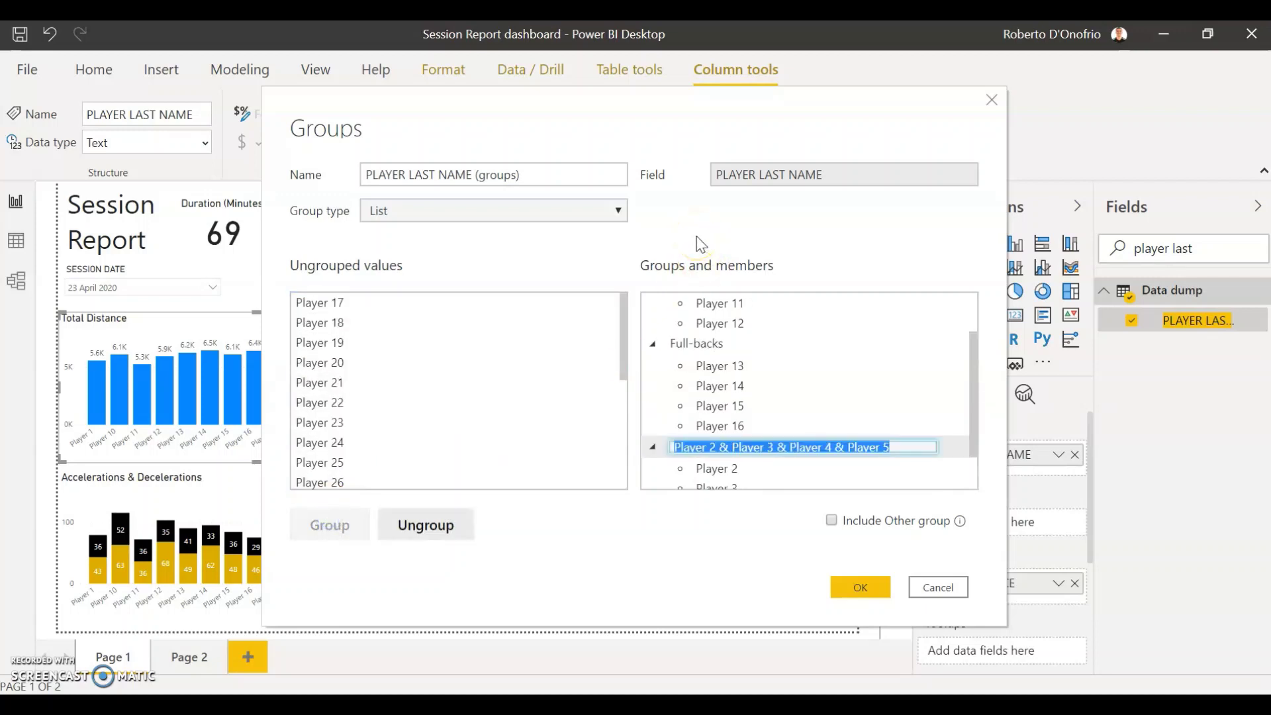
text(Midfielders)
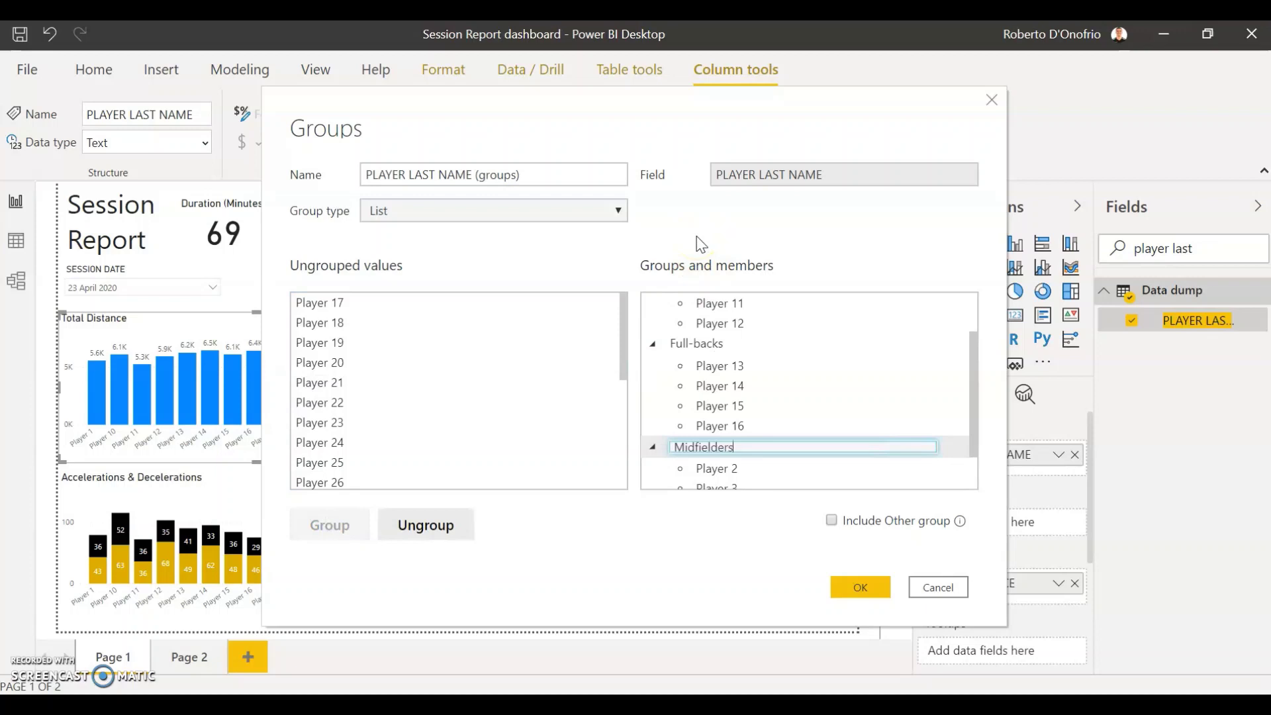
Step: Group Players 6–9 as Strikers
drag(624, 344, 607, 446)
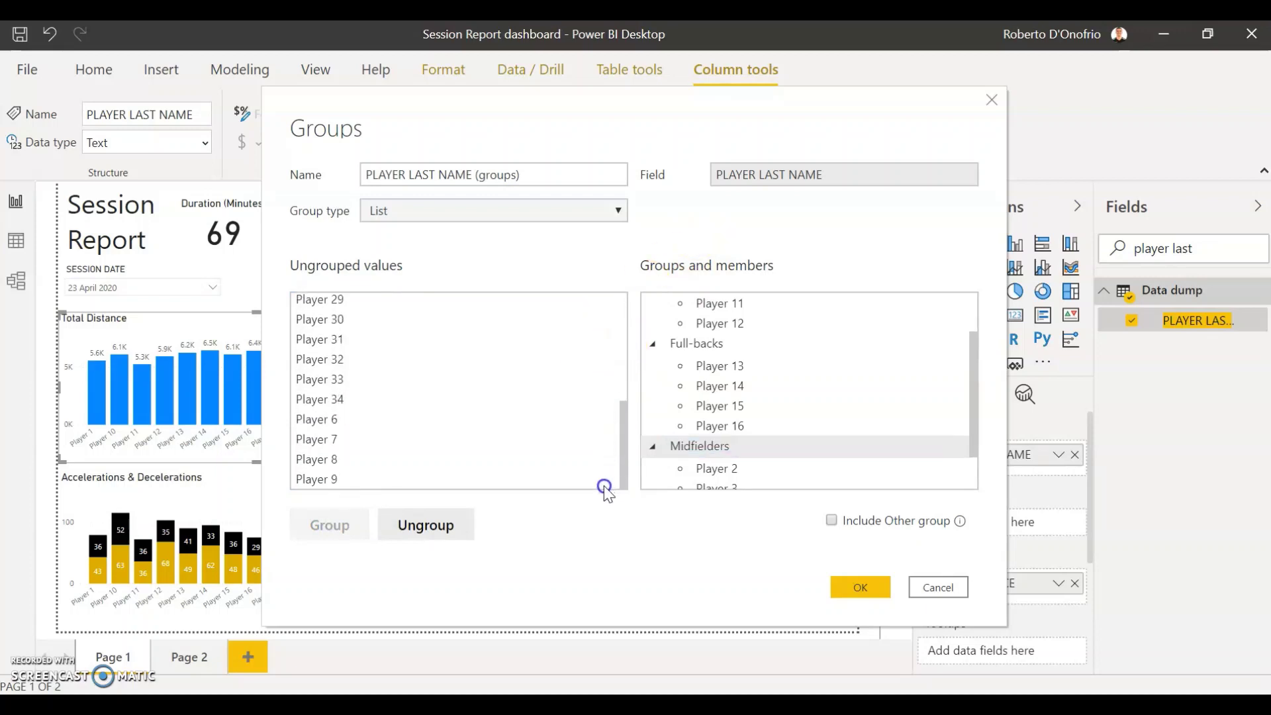
click(432, 419)
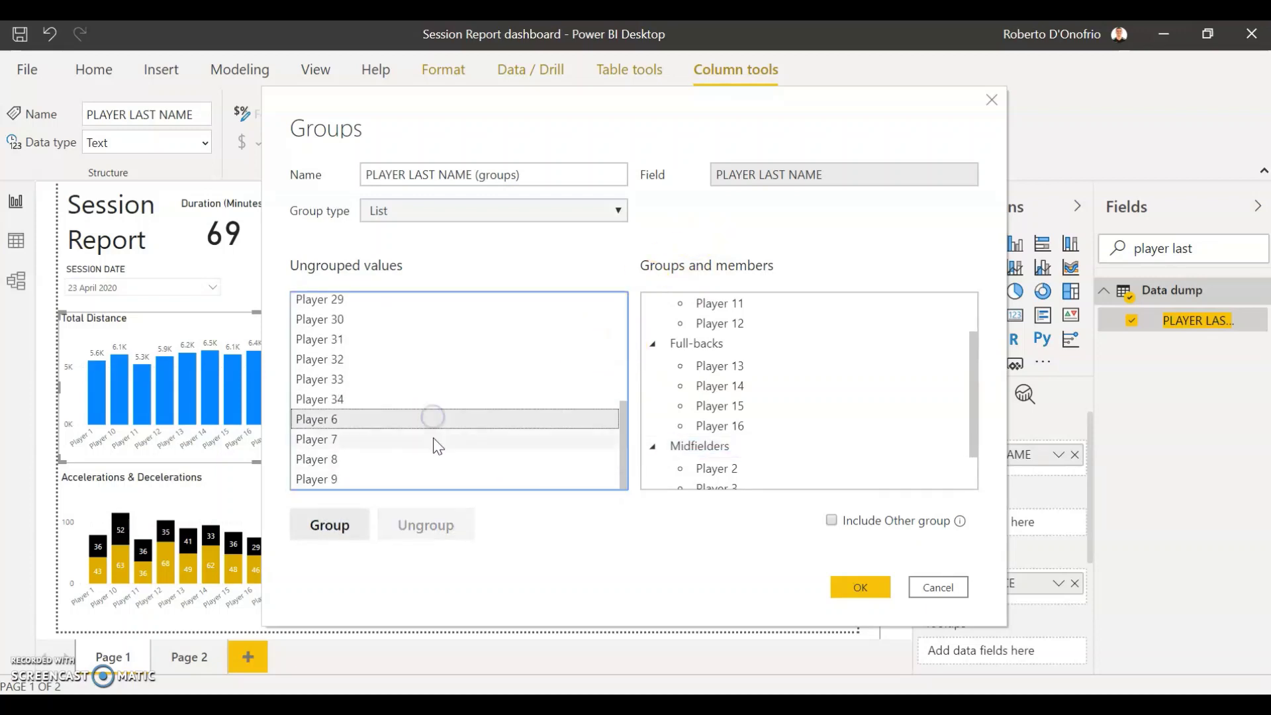
shift+click(435, 437)
shift+click(445, 480)
click(358, 521)
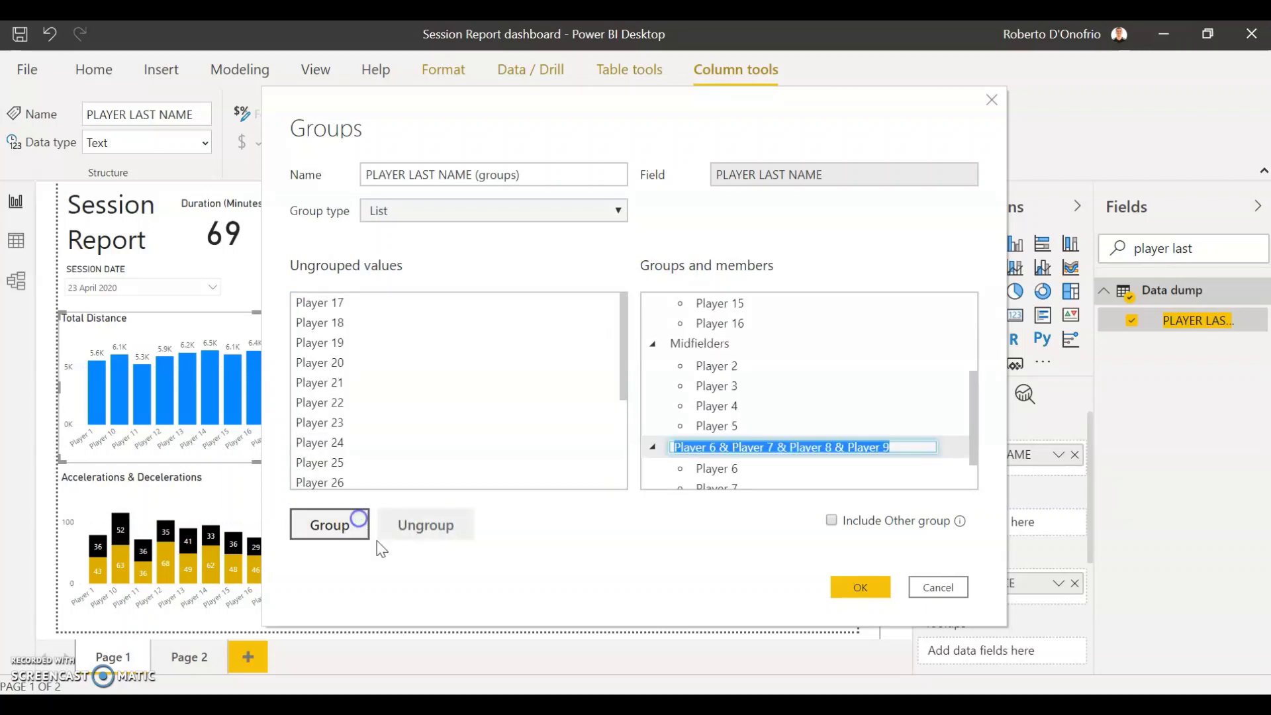
text(Strikers)
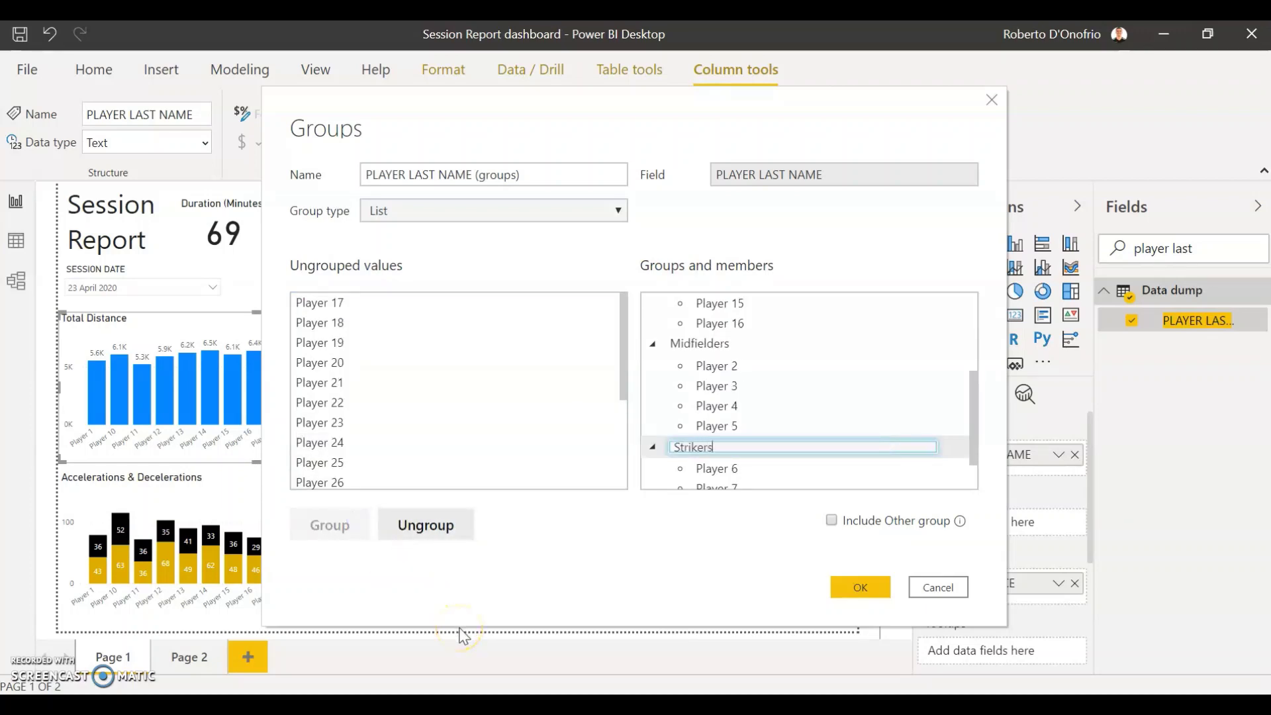
click(515, 302)
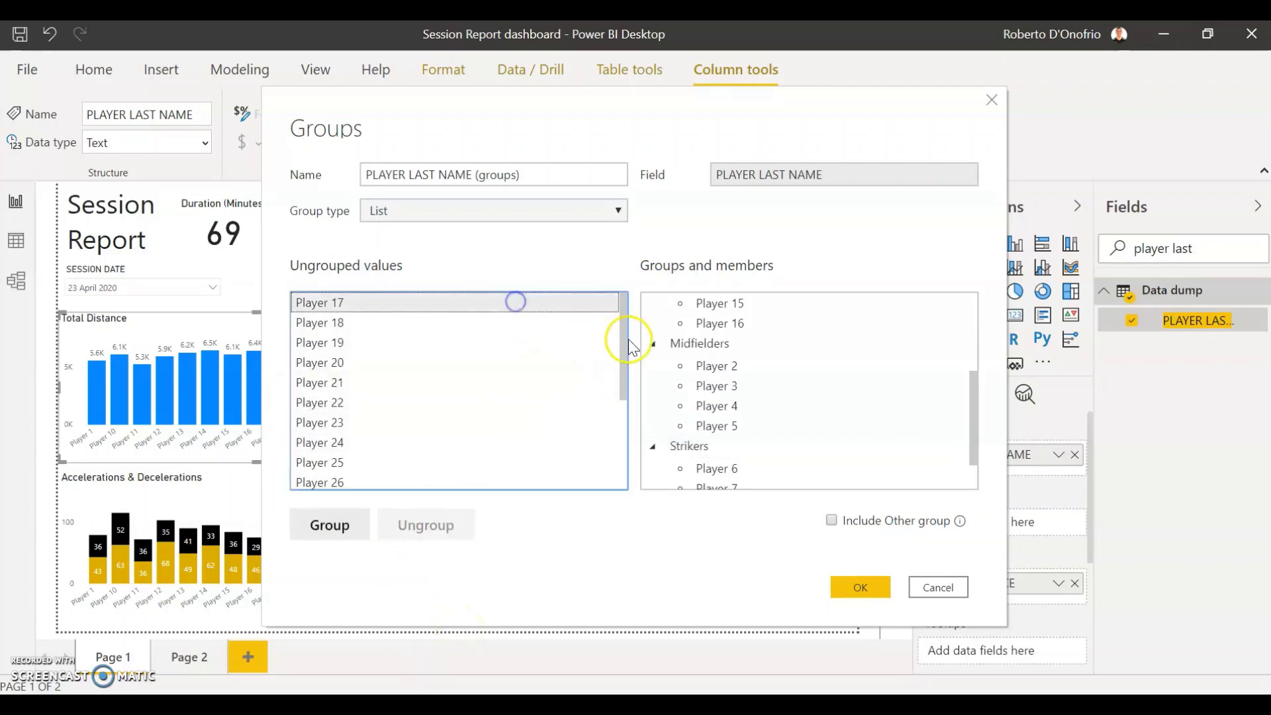
Step: Group Players 17 through 34 as Subs
drag(626, 339, 548, 496)
click(542, 478)
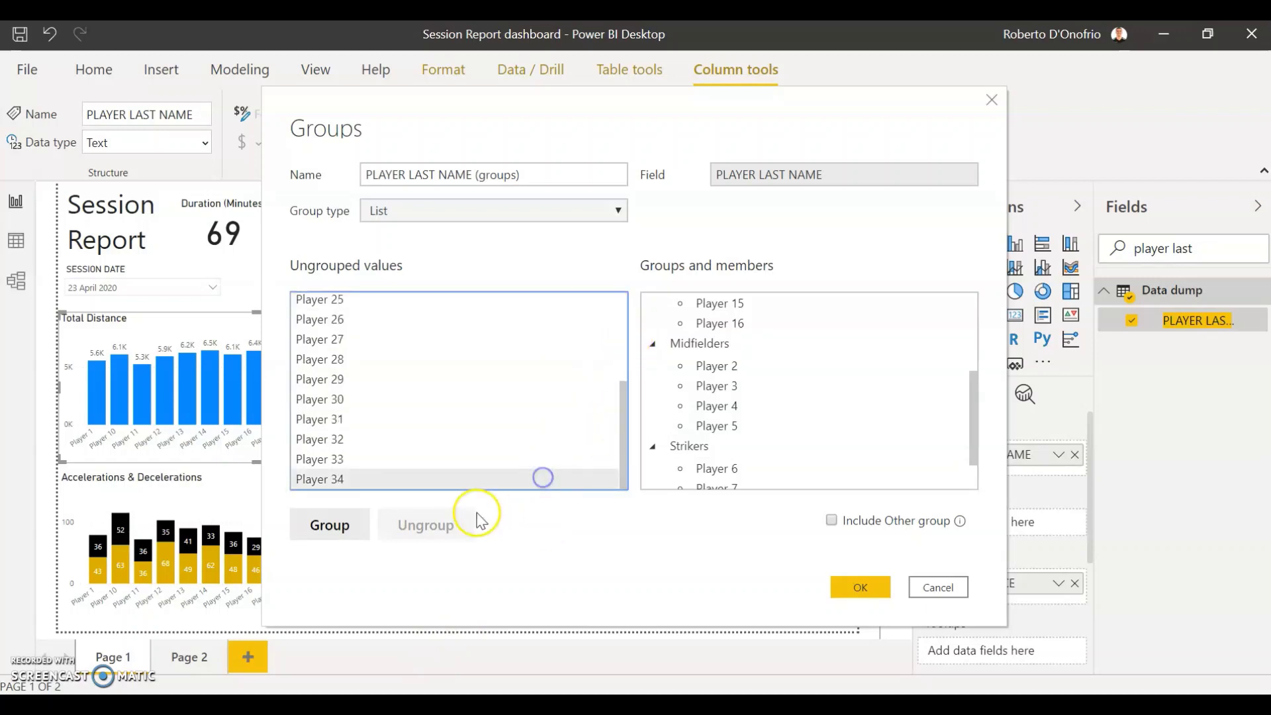
drag(625, 417, 599, 433)
click(564, 302)
shift+click(543, 486)
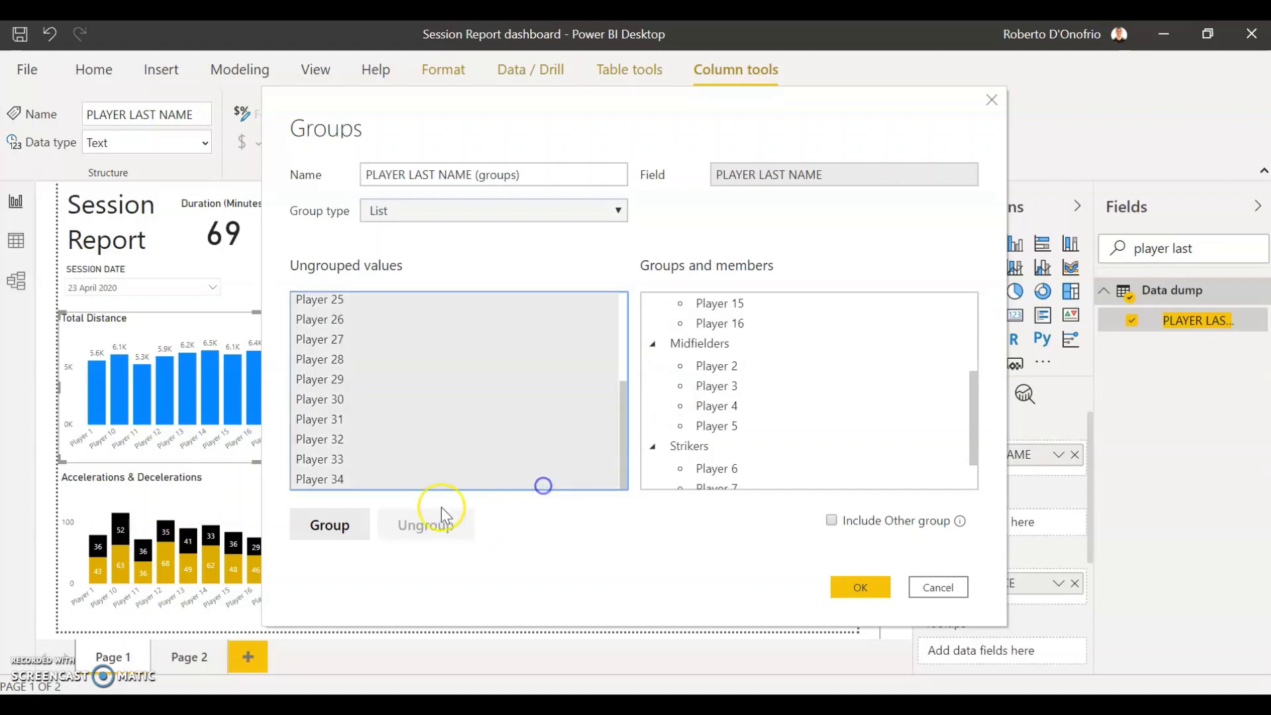
click(333, 539)
text(Subs)
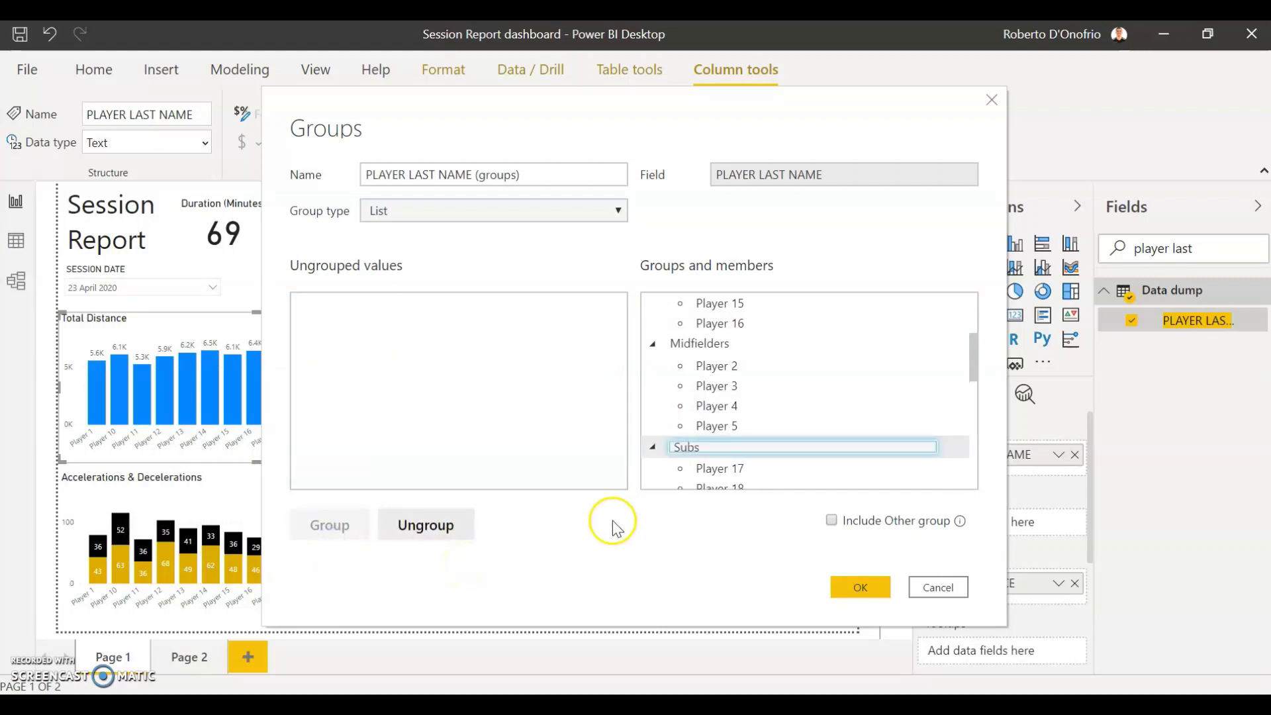
key(Return)
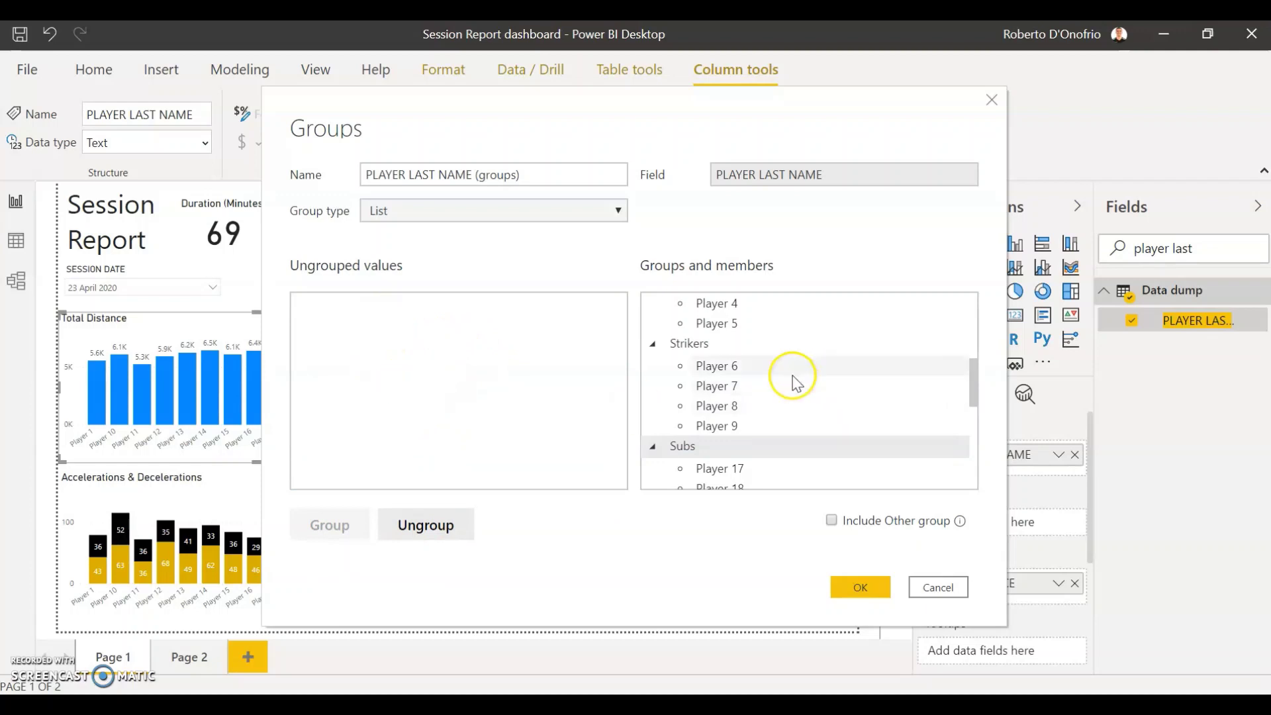
Step: Review the group list and apply the player groups with OK
scroll(766, 361, up, 4)
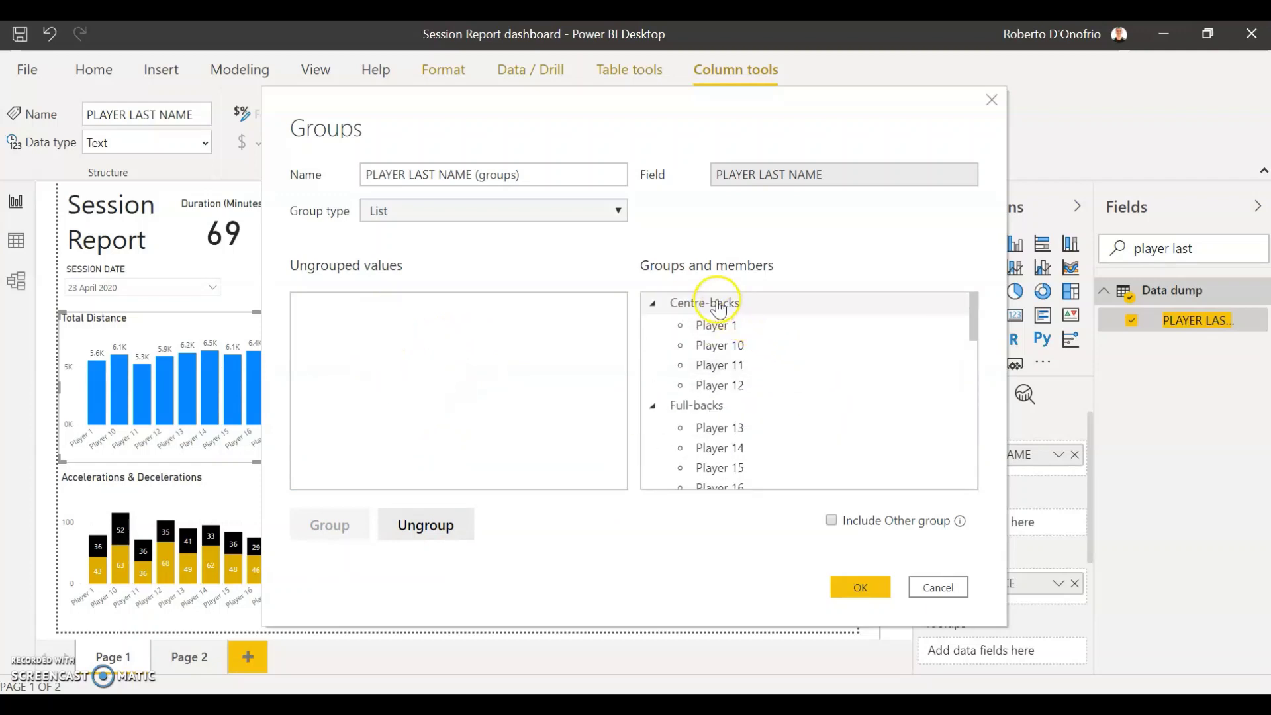
scroll(724, 324, down, 5)
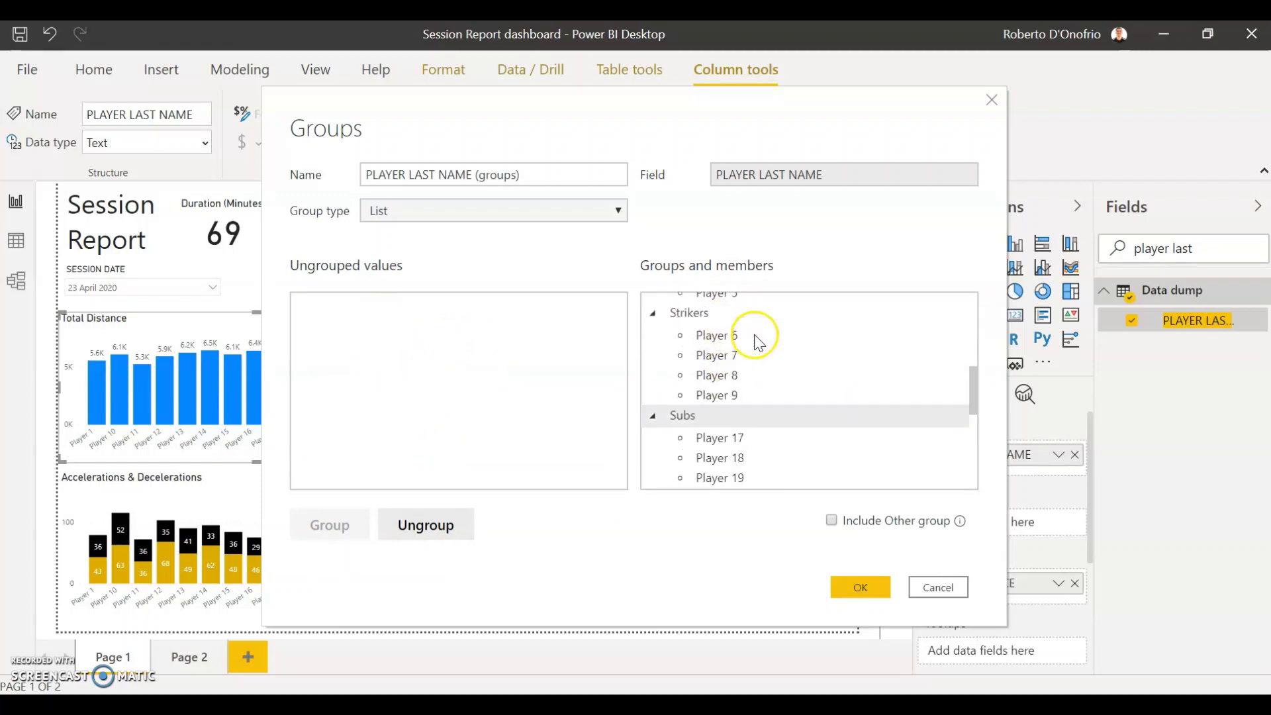
scroll(780, 371, down, 5)
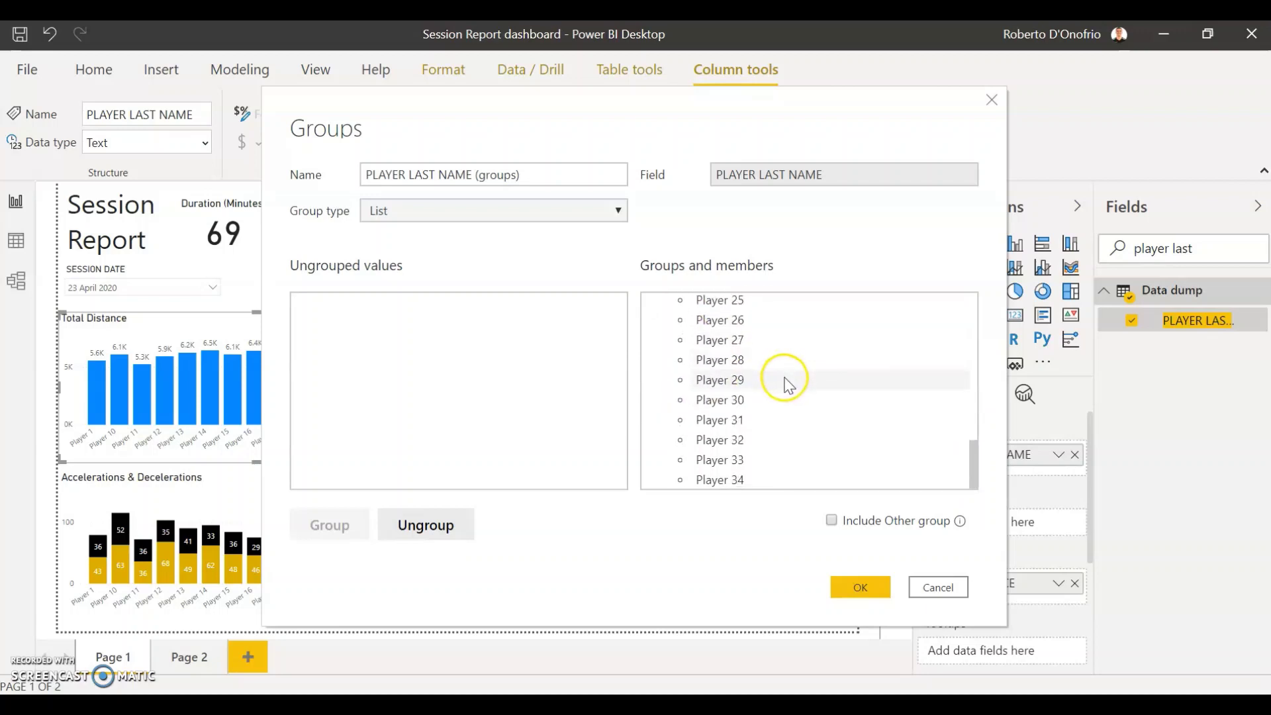
scroll(781, 390, up, 10)
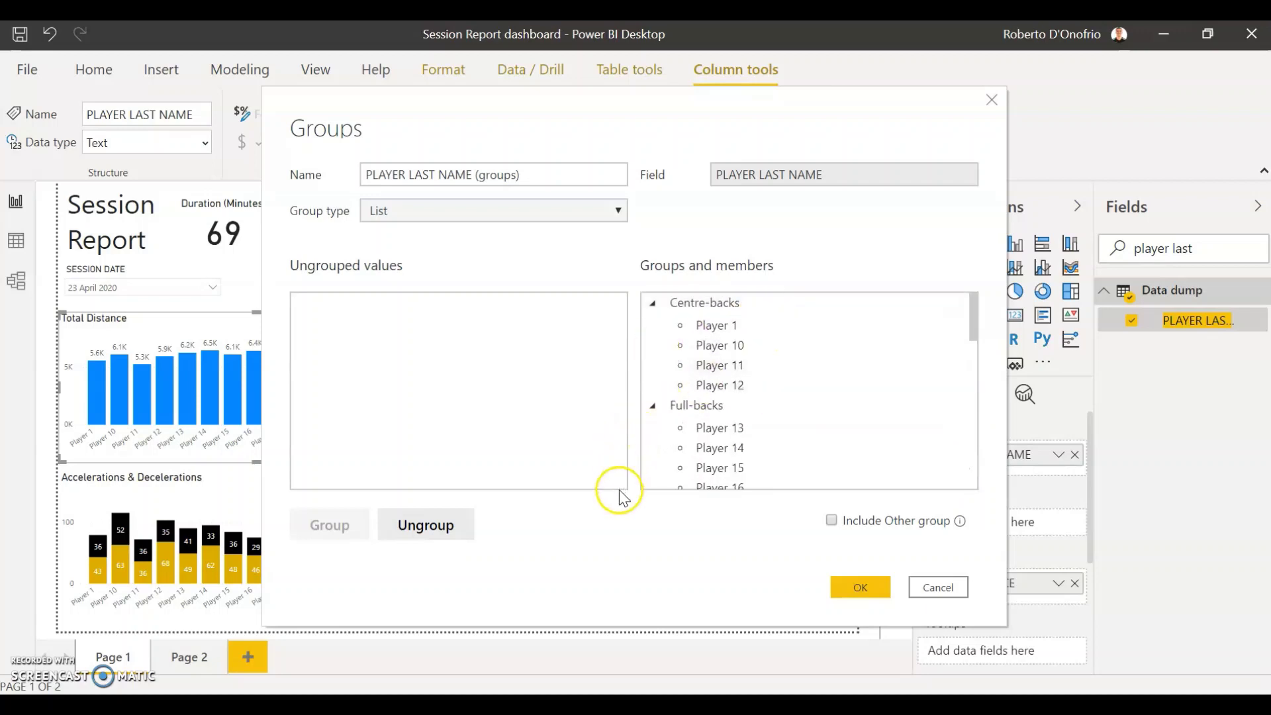
click(843, 586)
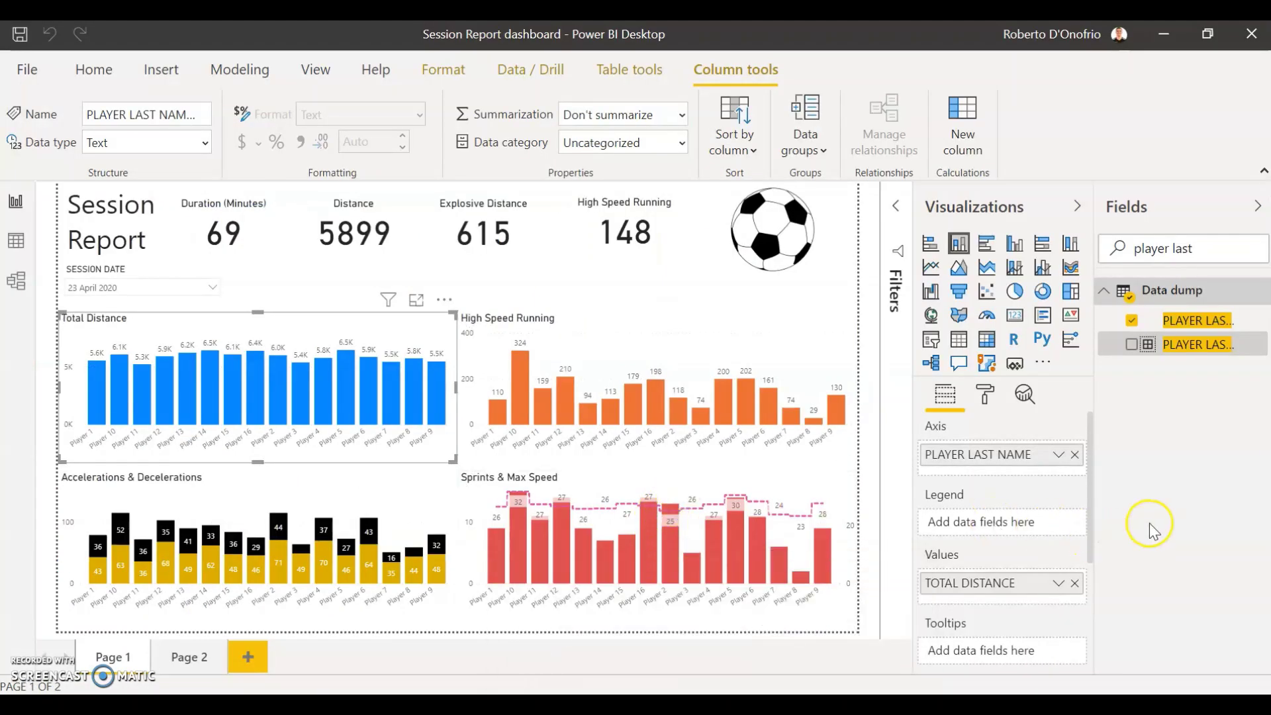
Step: Deselect the player name field and check the new PLAYER LAST NAME (groups) field in Data dump
click(1183, 447)
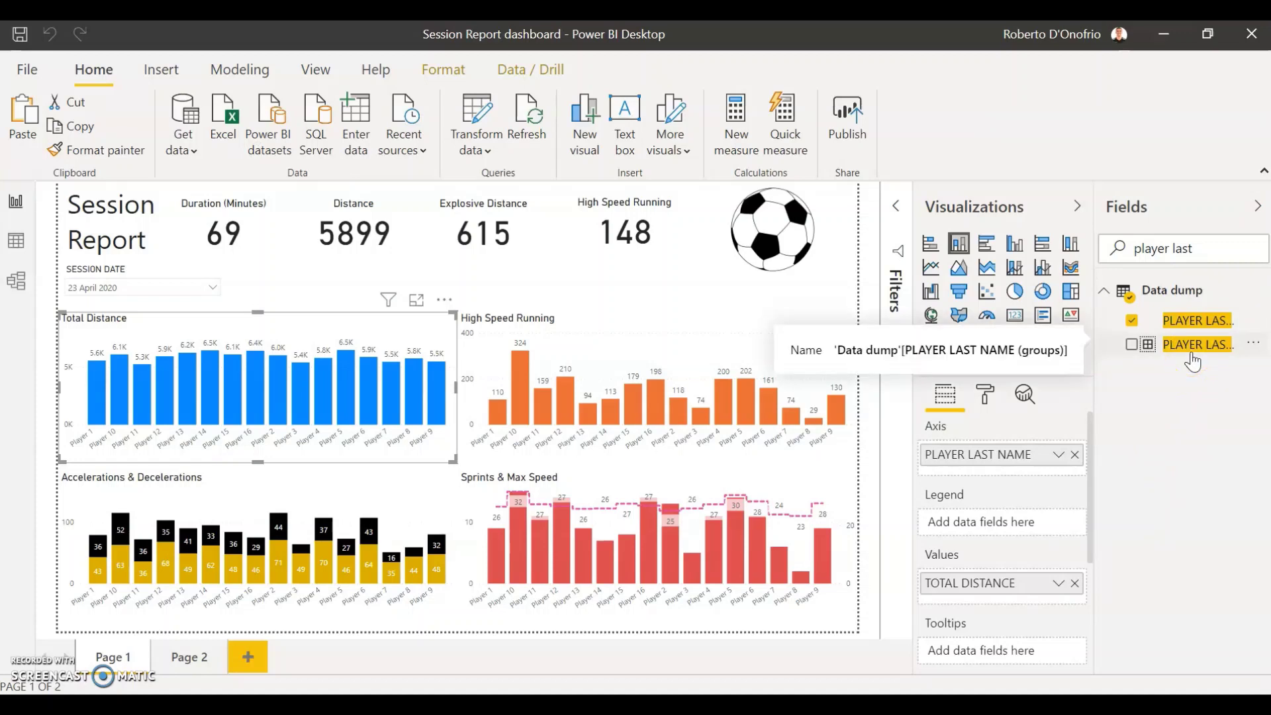
click(1196, 359)
Step: Put PLAYER LAST NAME (groups) in the Total Distance chart's Legend to colour bars by position
click(1184, 358)
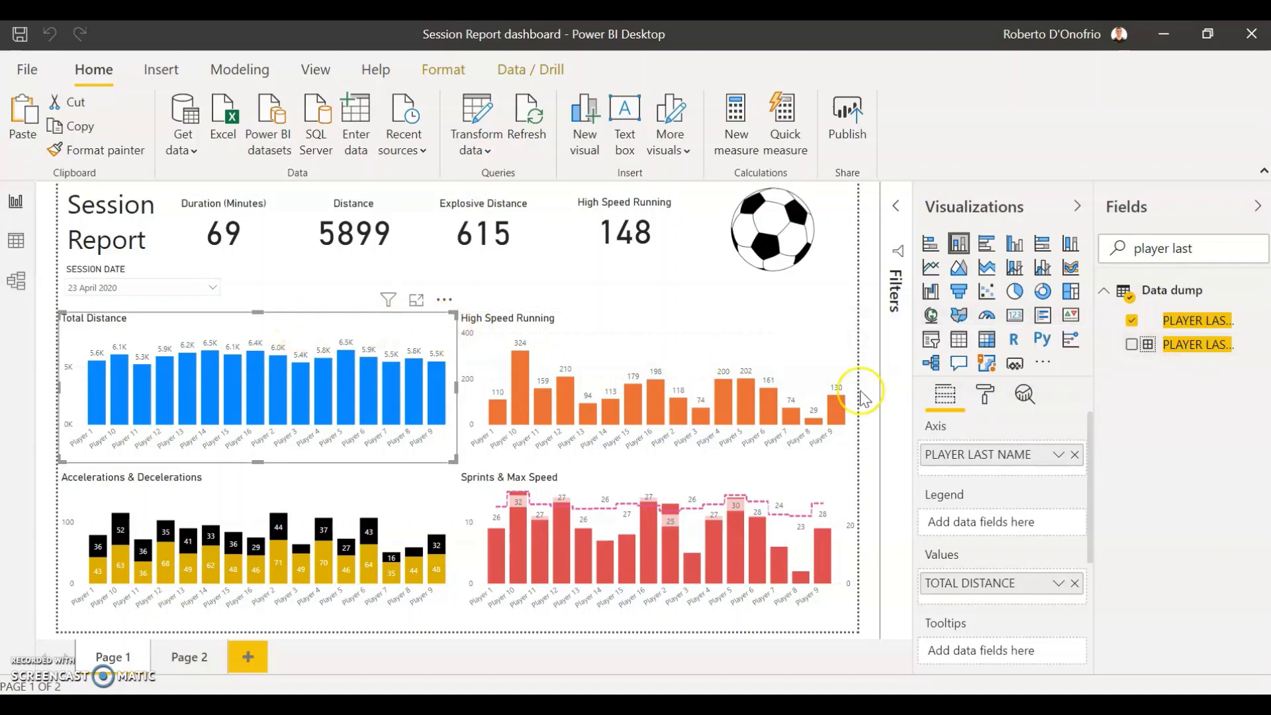
click(1200, 356)
drag(1199, 356, 1005, 530)
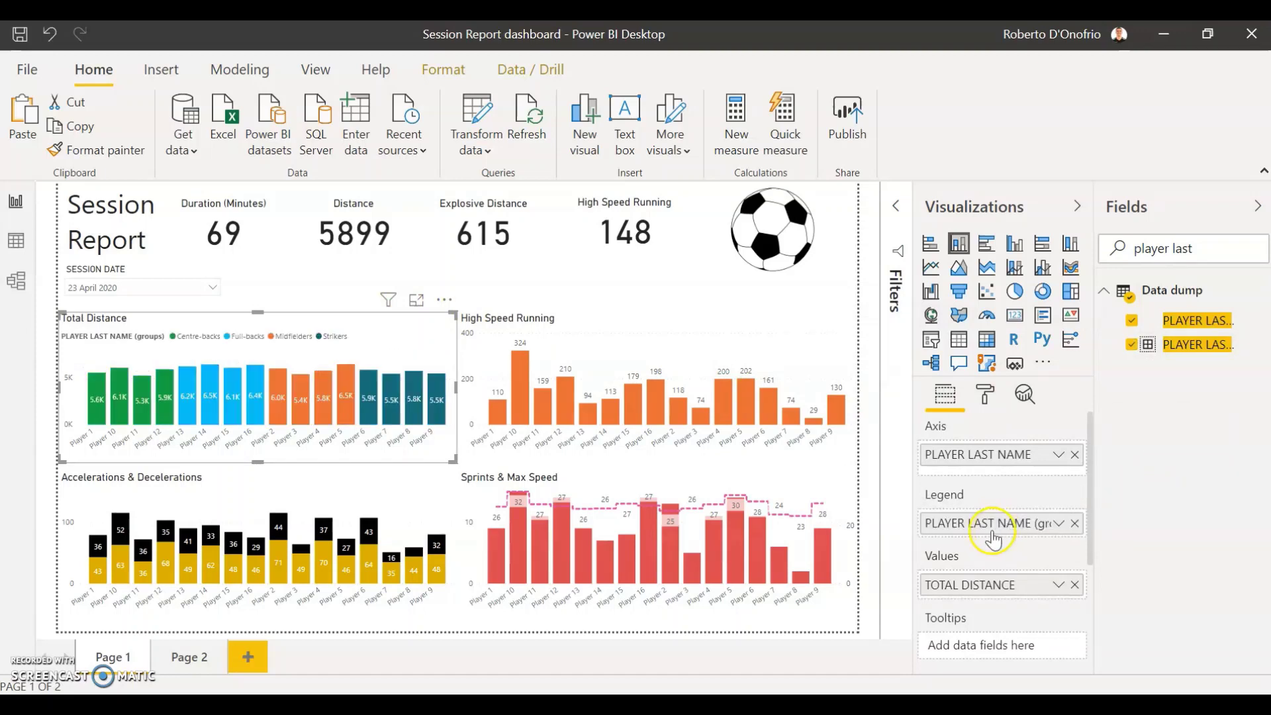
click(212, 324)
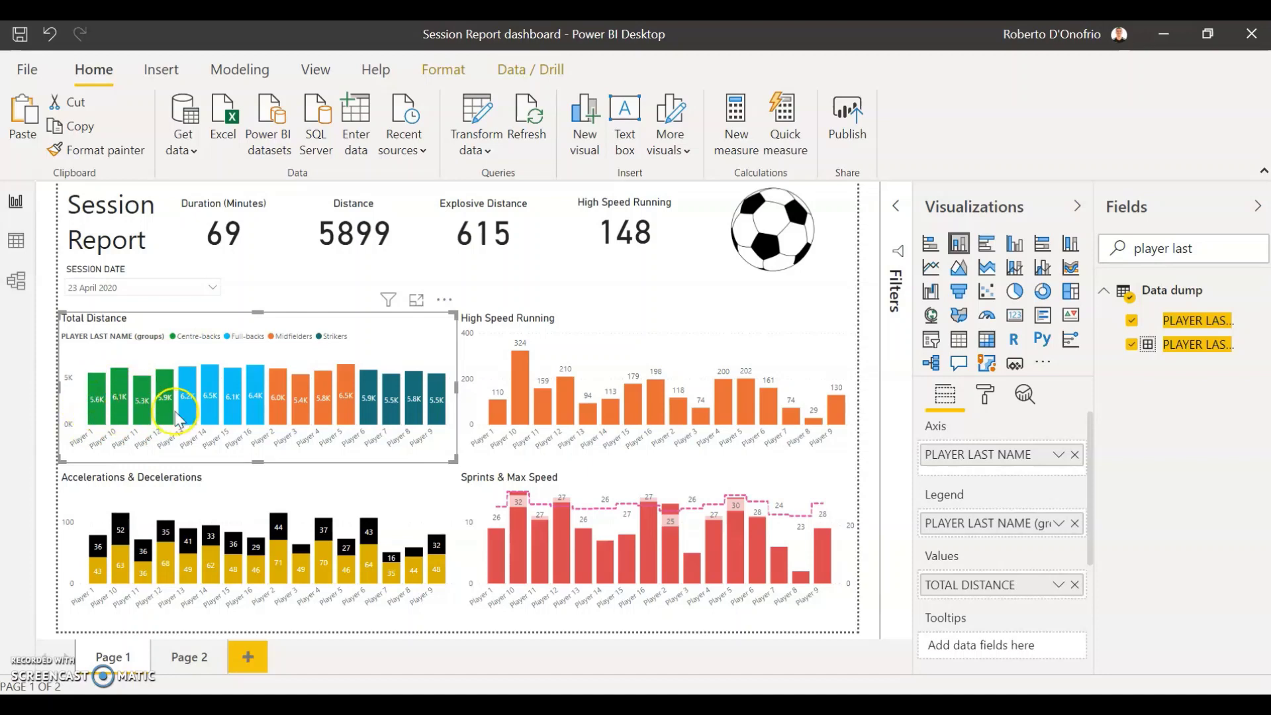
click(449, 304)
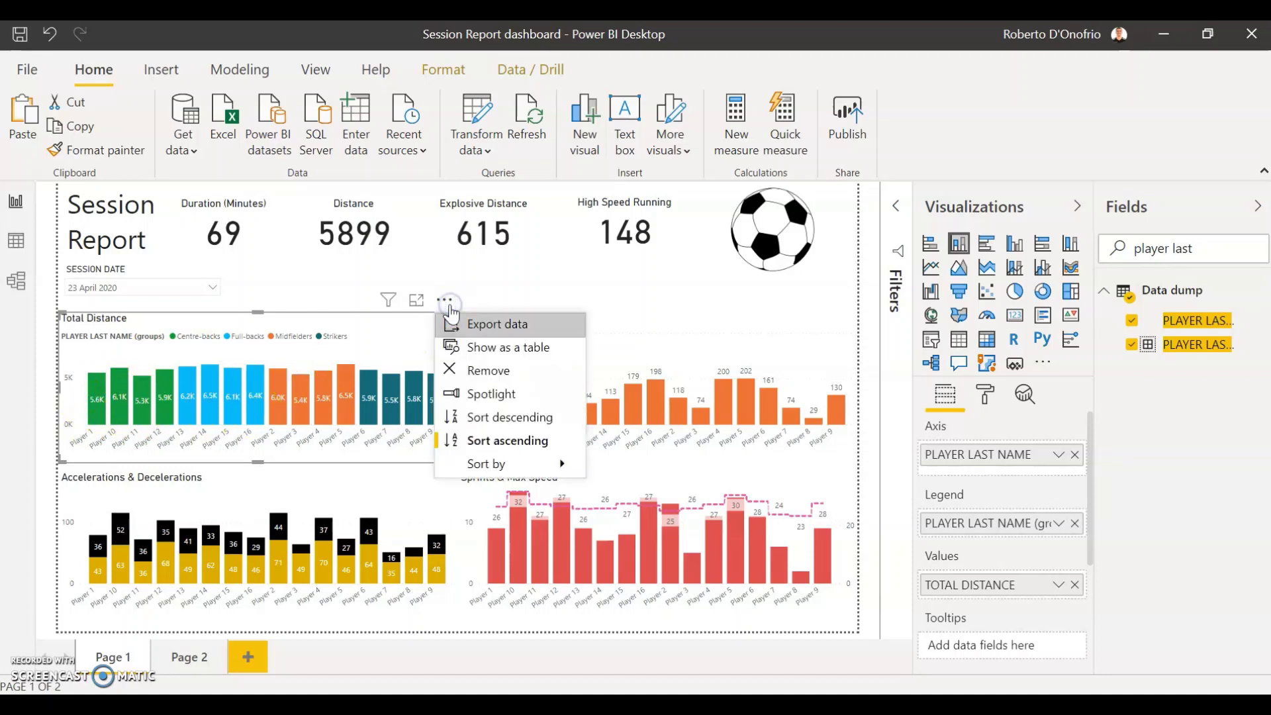
mouse_move(545, 470)
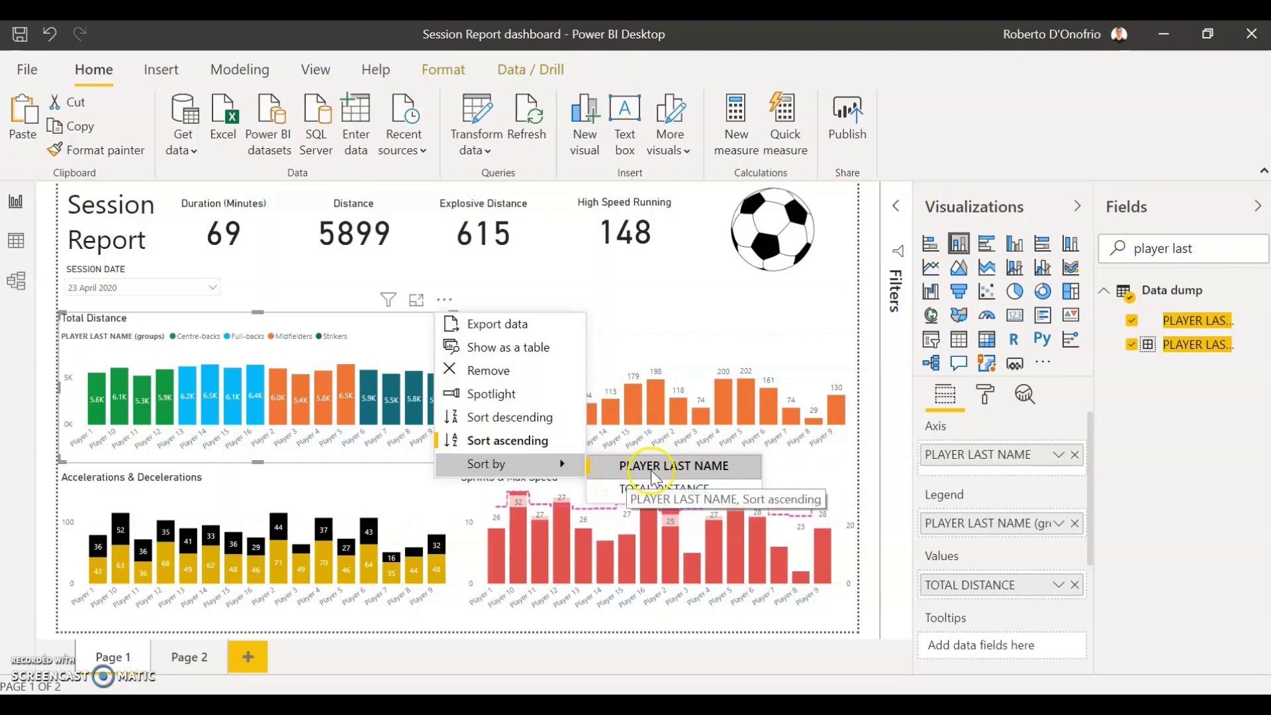
click(866, 442)
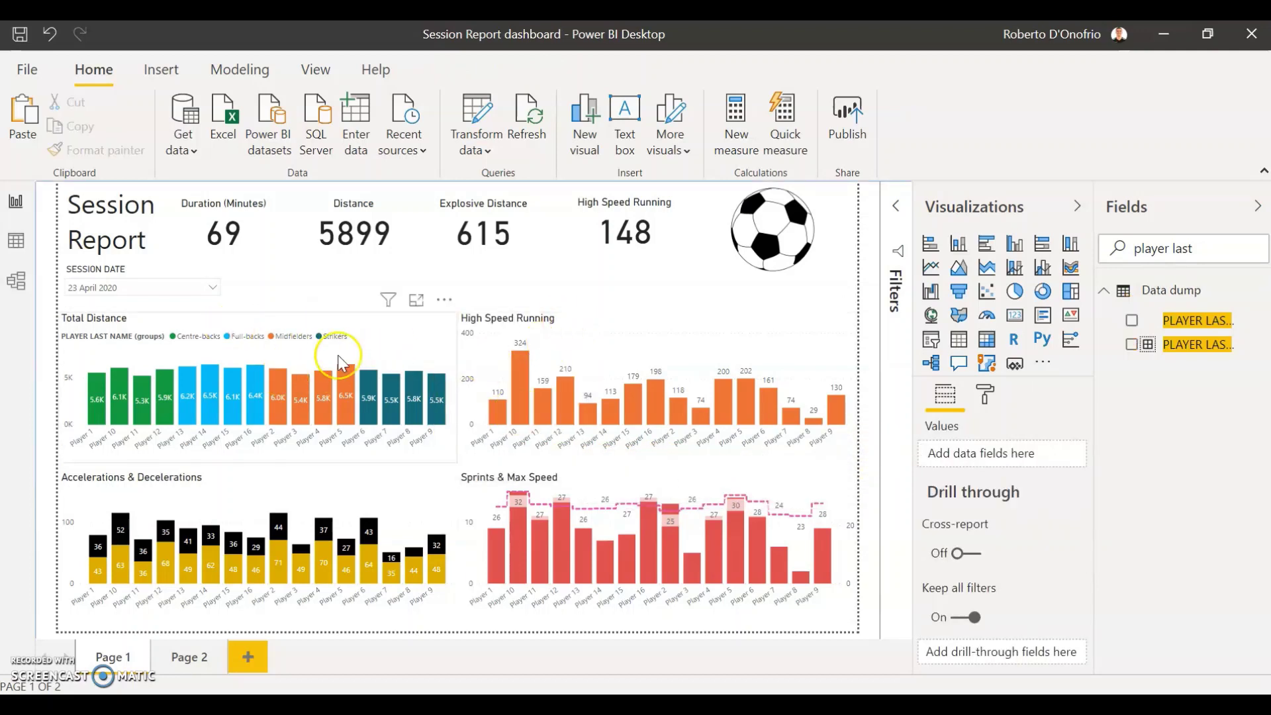
Step: Add PLAYER LAST NAME (groups) to the Sprints & Max Speed chart's Column series
click(584, 486)
click(661, 498)
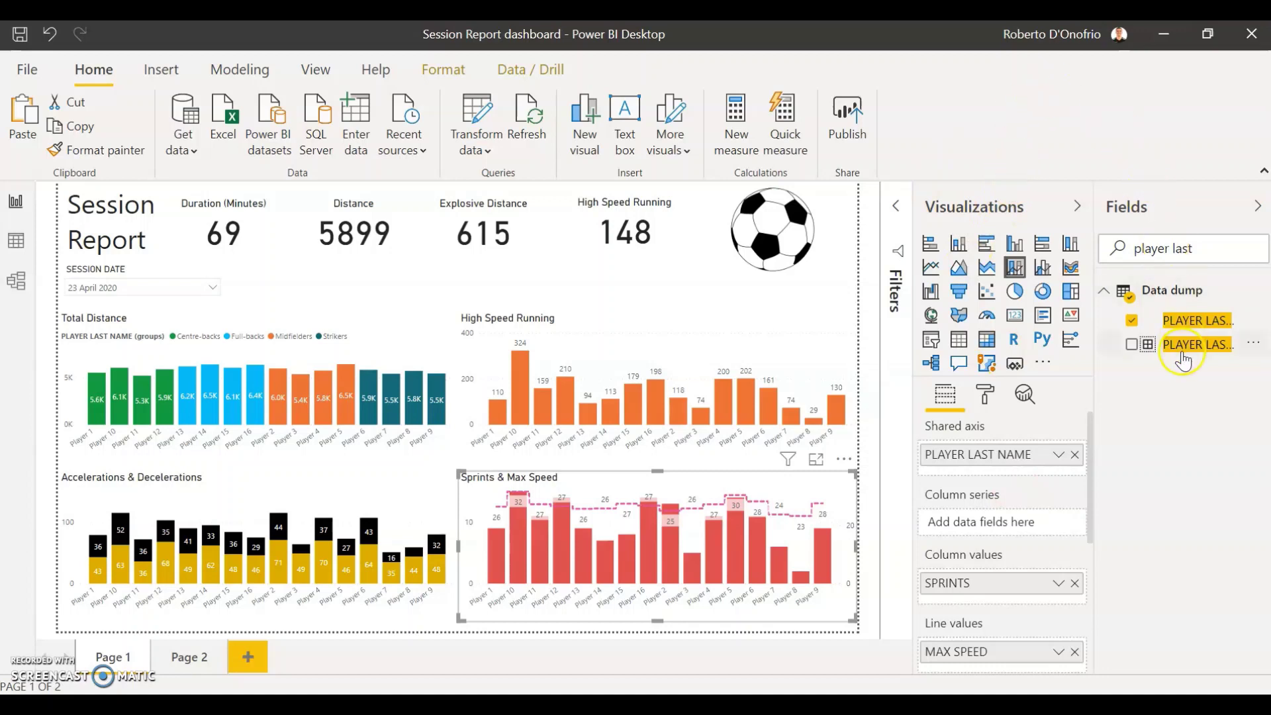
drag(1198, 345, 993, 524)
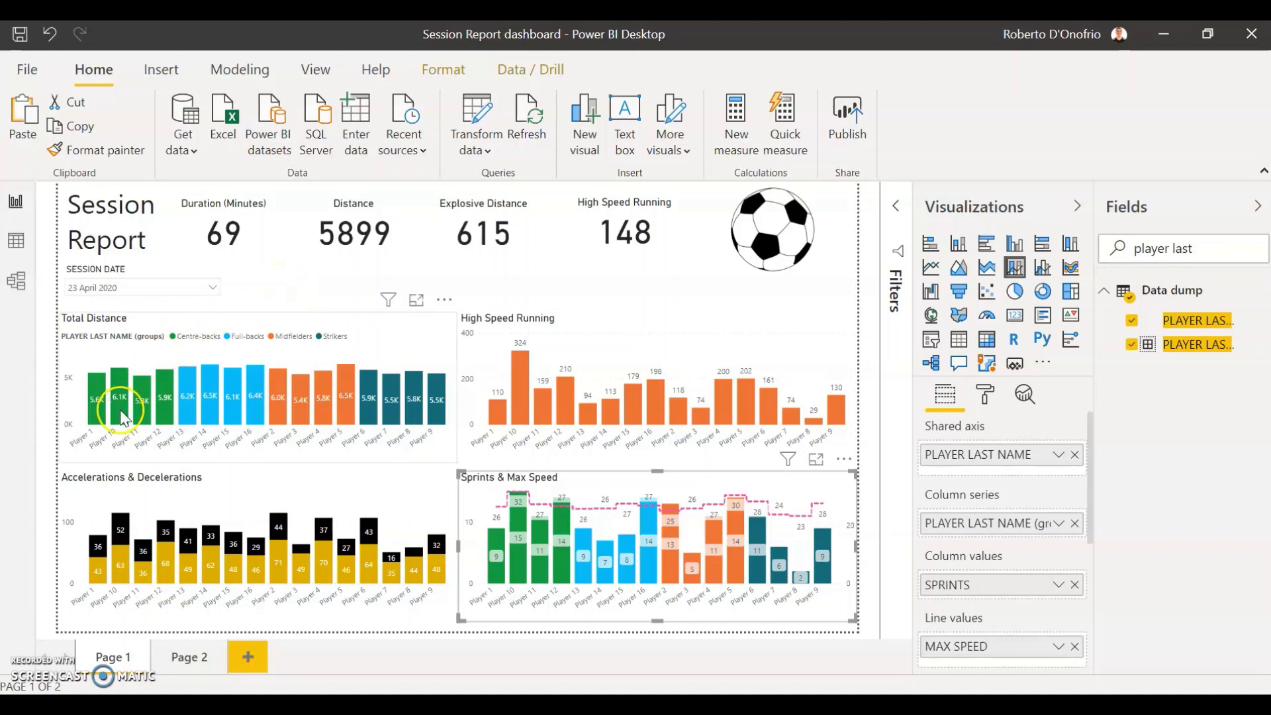
mouse_move(118, 413)
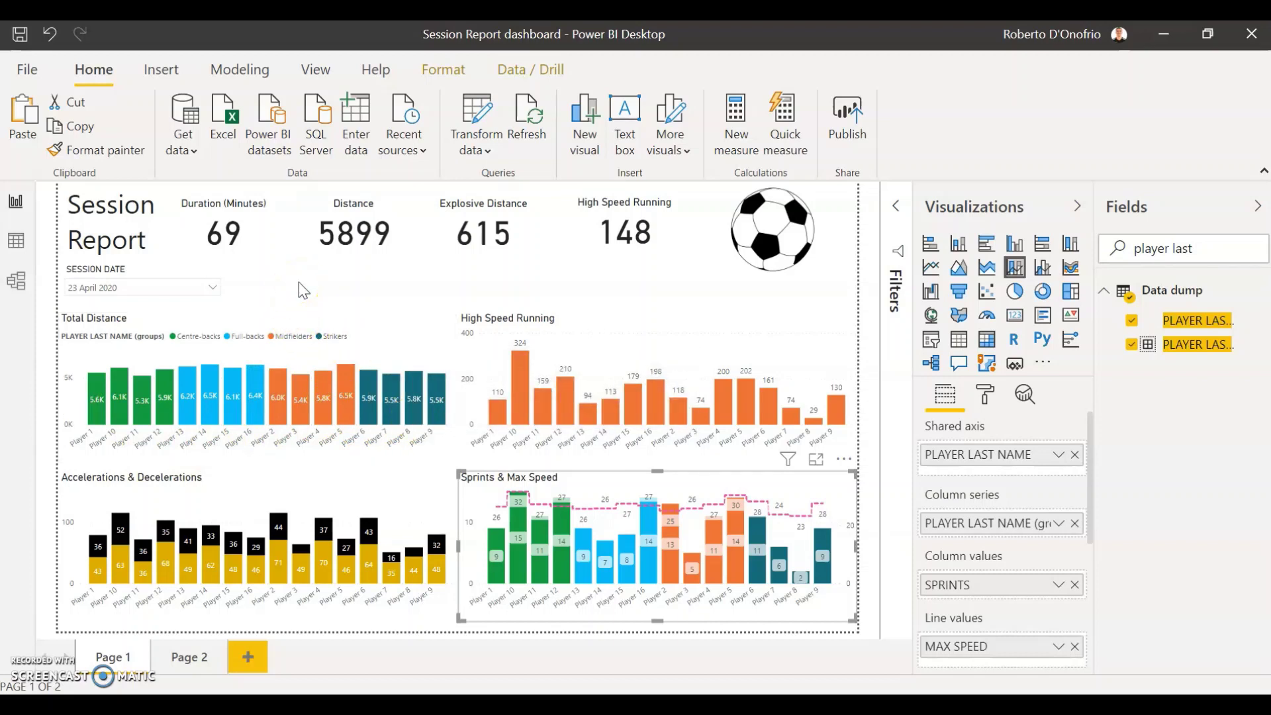
click(253, 295)
click(229, 305)
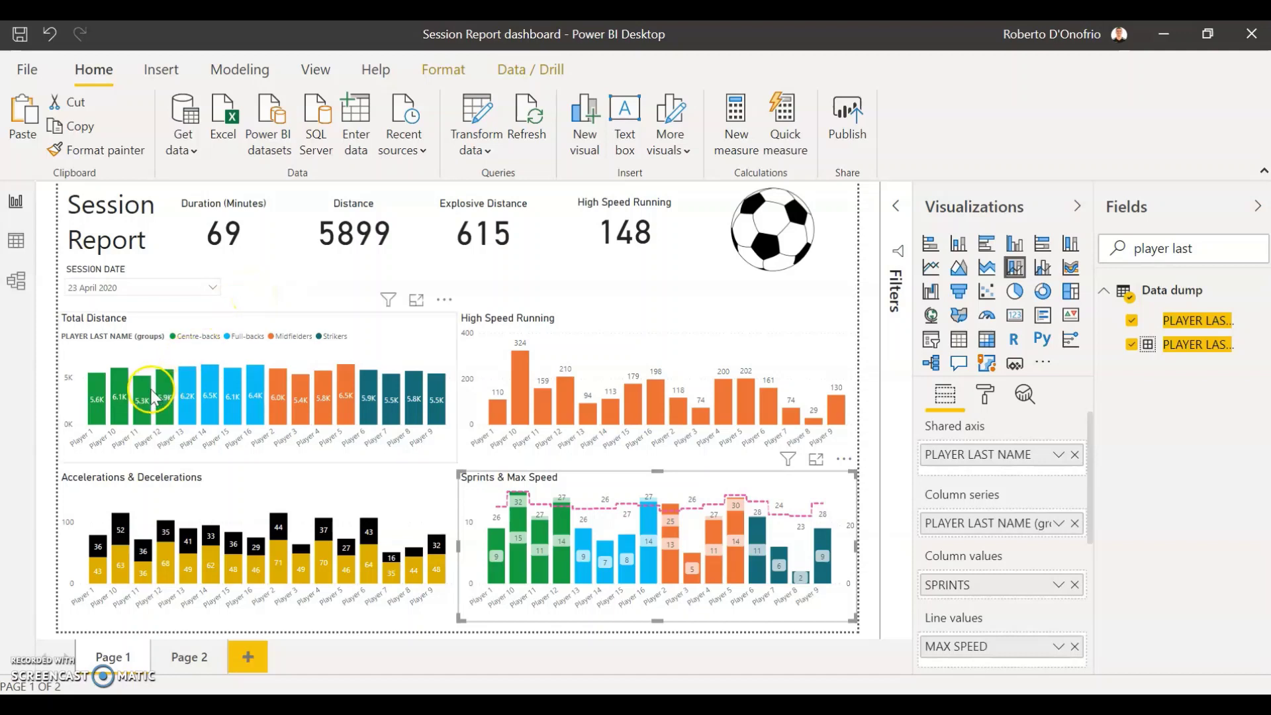
click(274, 303)
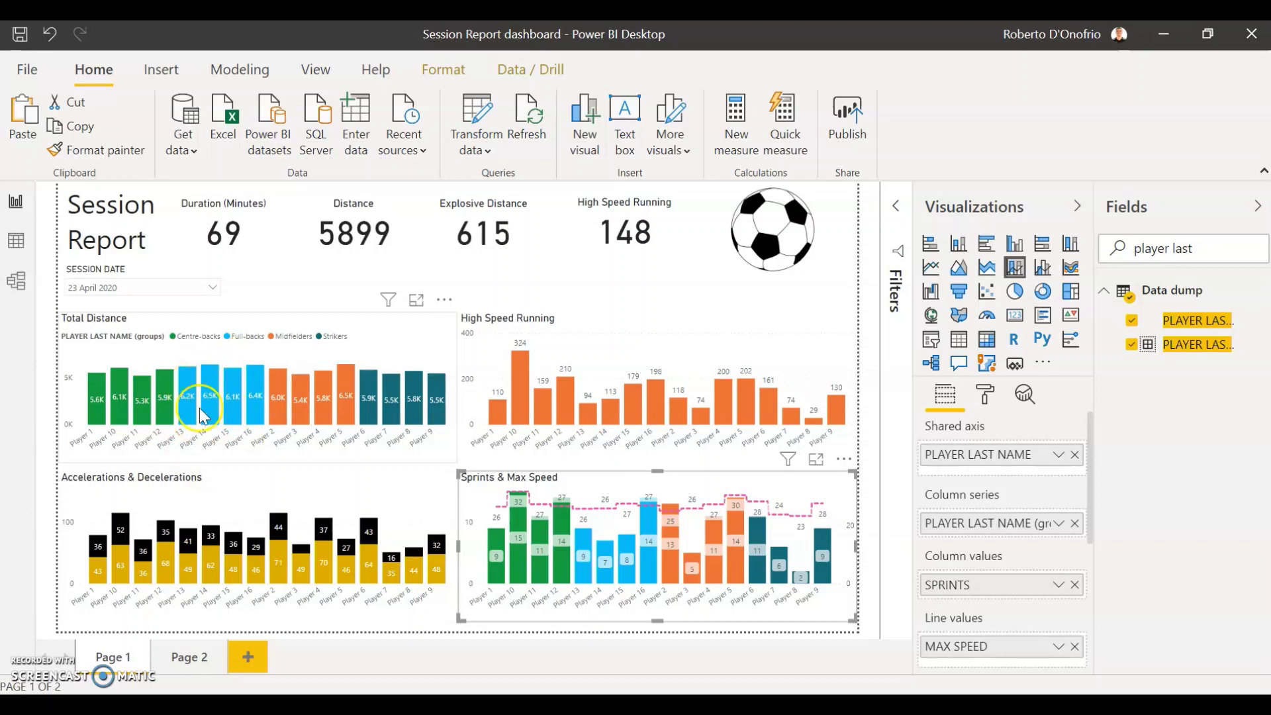
click(295, 281)
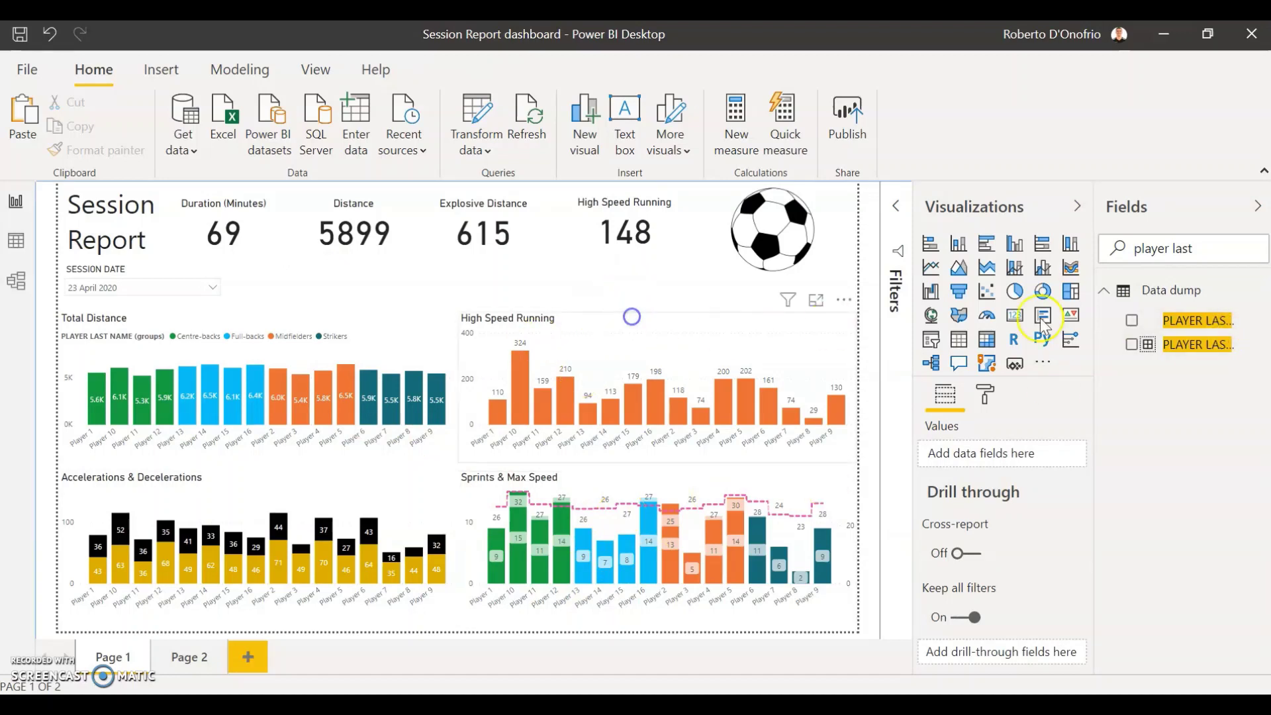
click(631, 314)
click(605, 289)
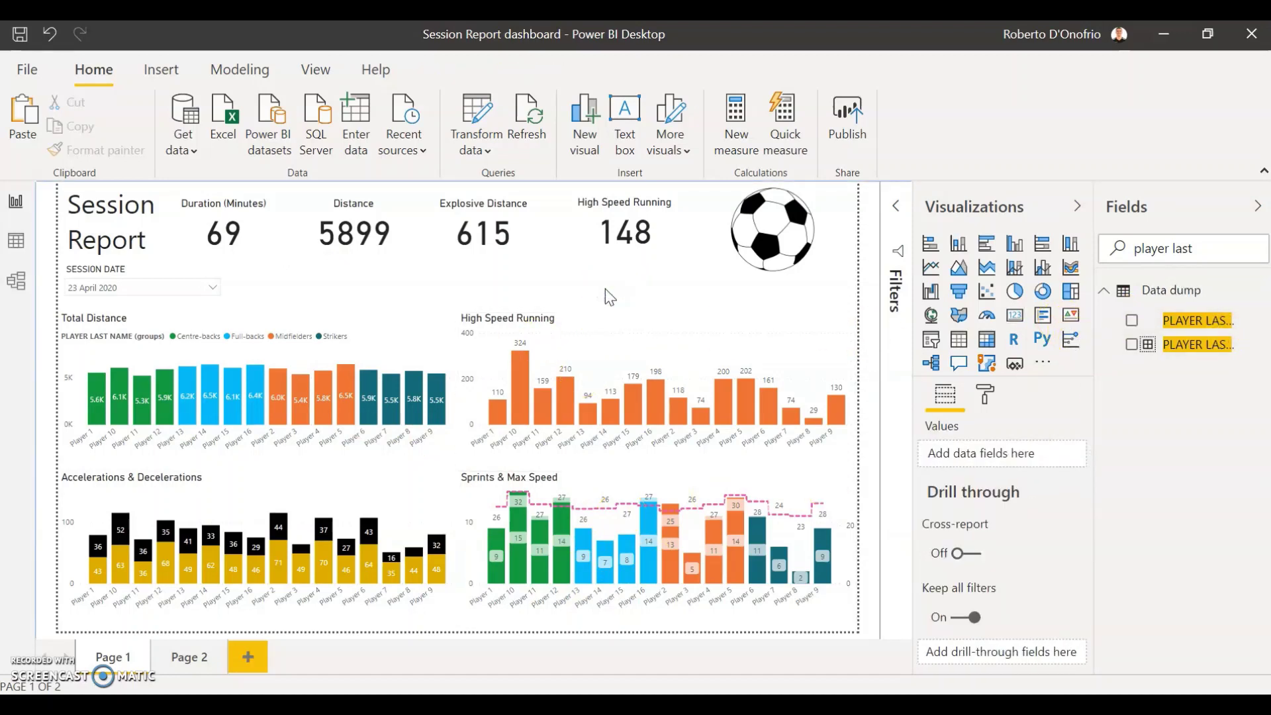